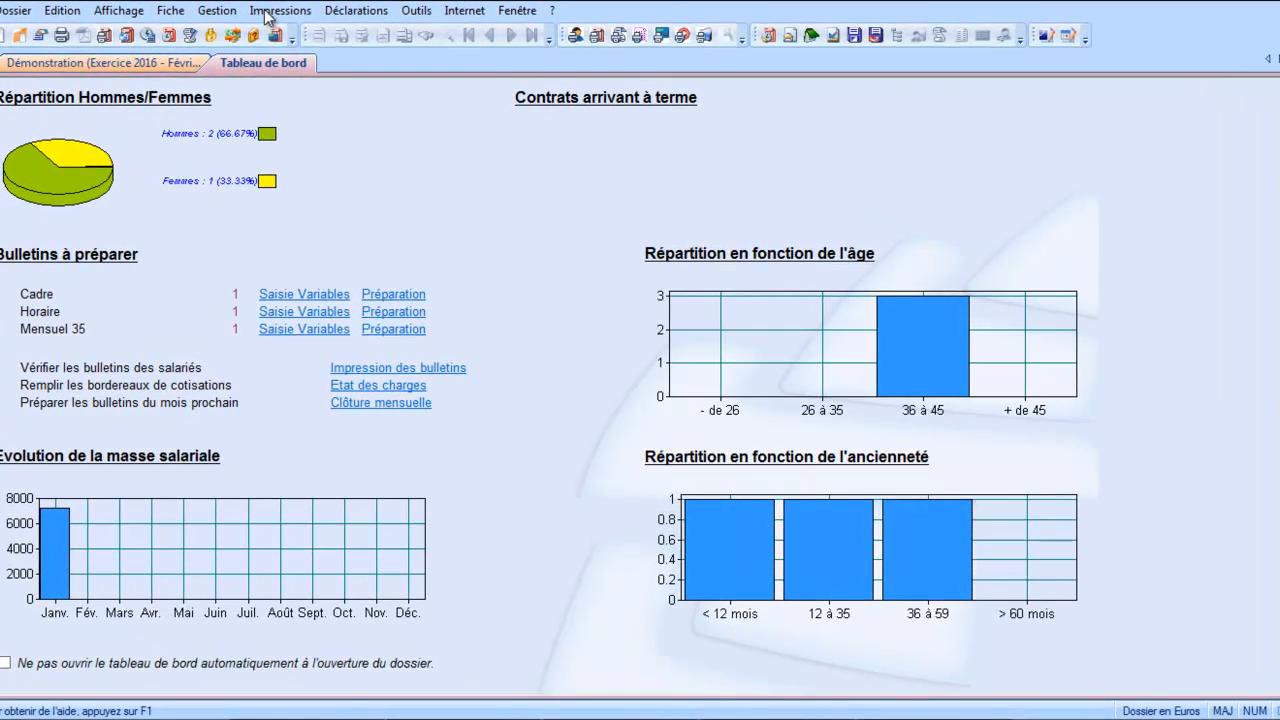
# Step: Review the print options of the État des paiements, including its month choice, and close them without printing
pyautogui.click(268, 12)
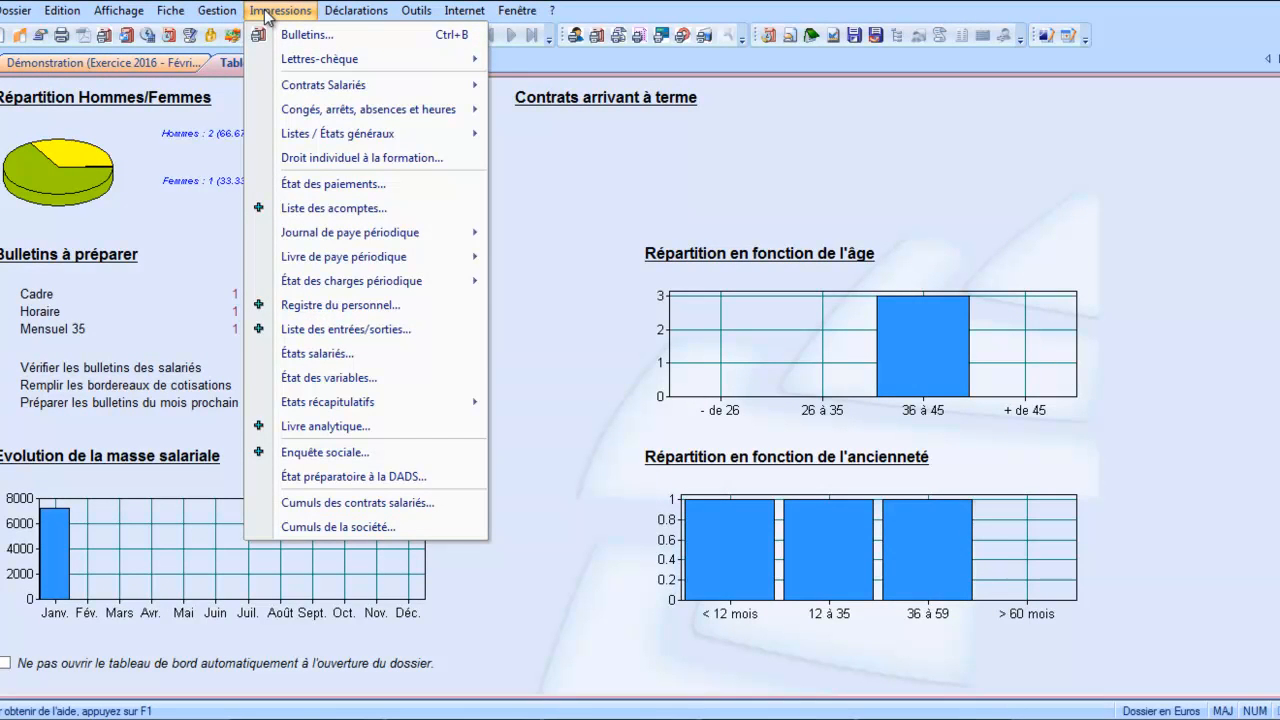
pyautogui.click(297, 190)
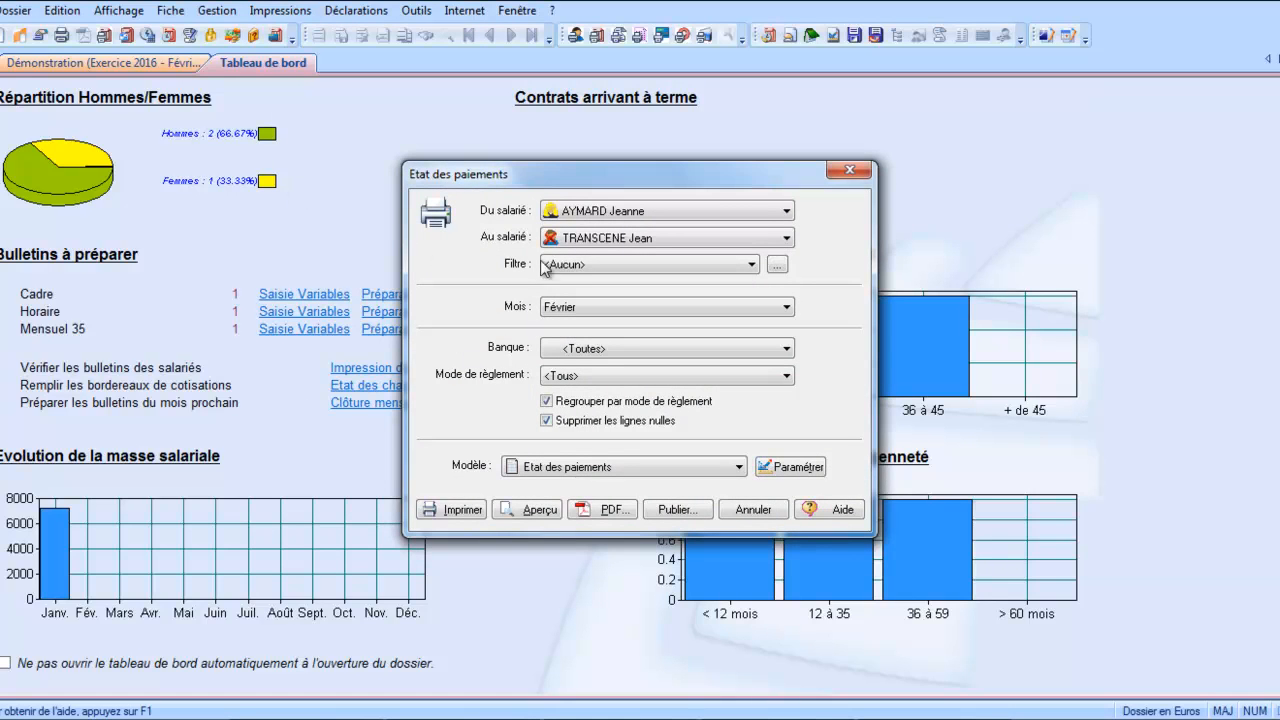
pyautogui.click(548, 310)
pyautogui.click(765, 510)
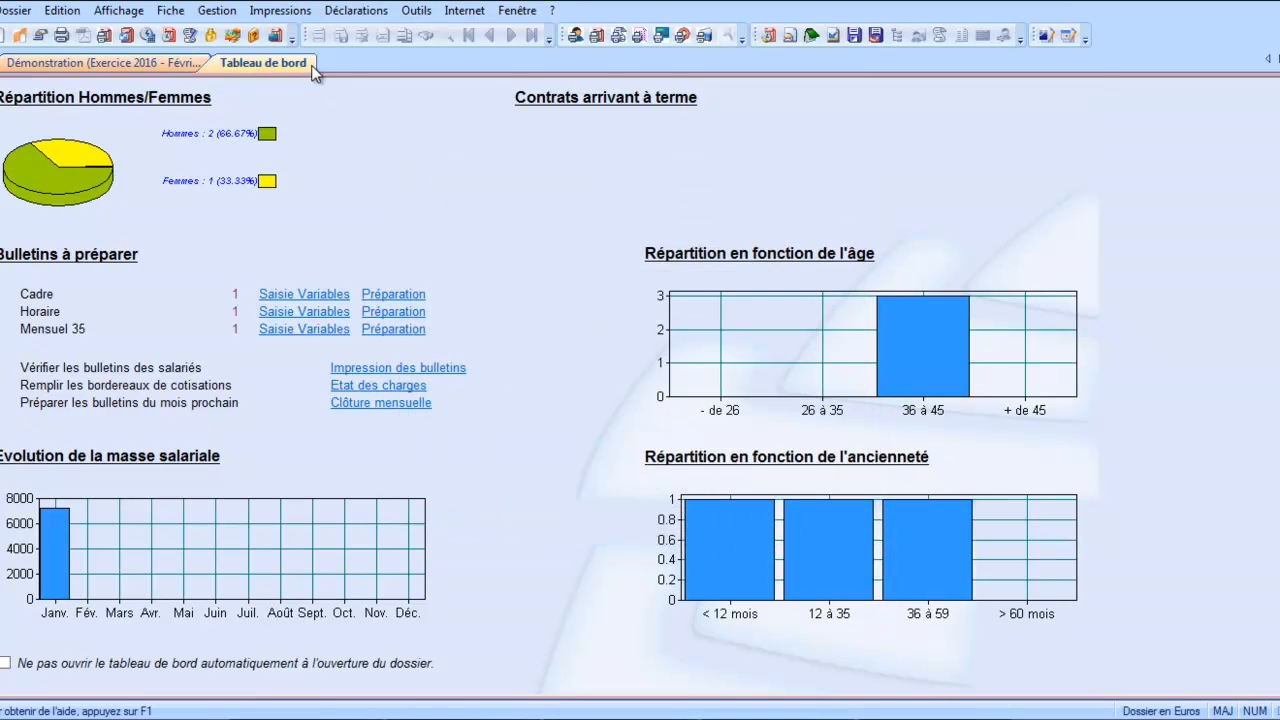
# Step: Preview the Journal de paye du dossier for all employees with Mensuelle periodicity for Février 2016, and close the preview
pyautogui.click(282, 11)
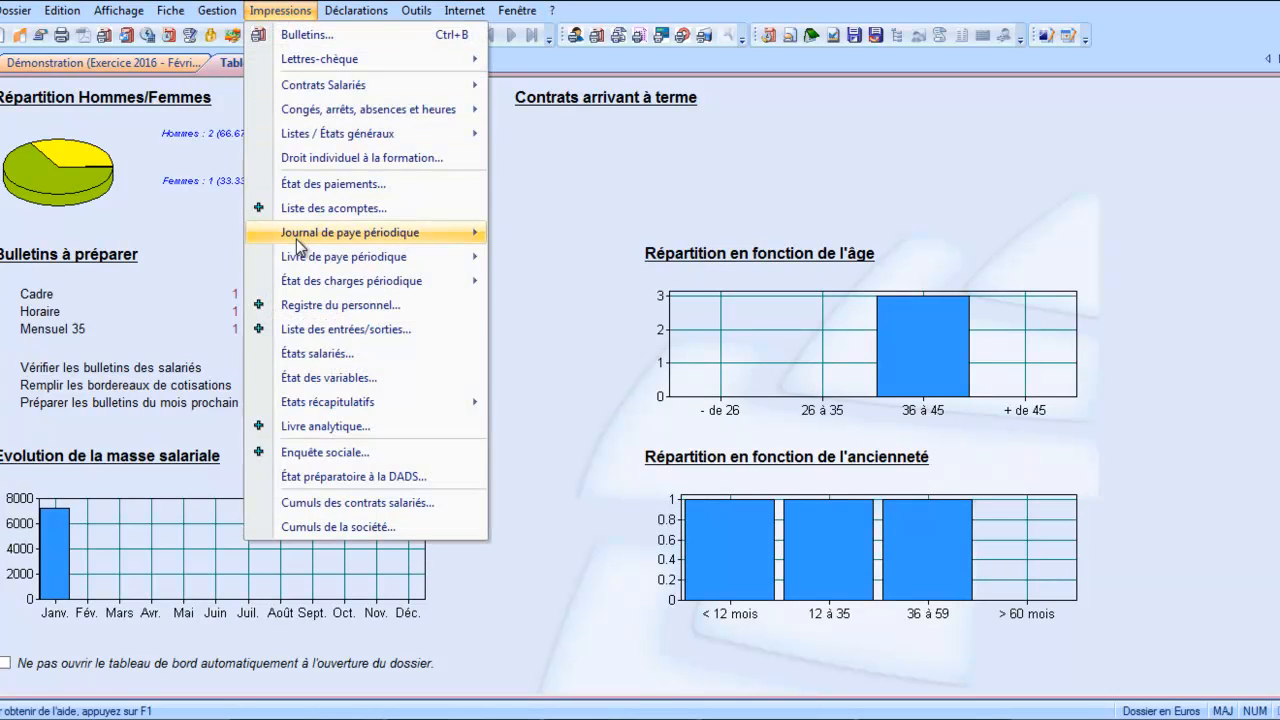
pyautogui.moveTo(297, 236)
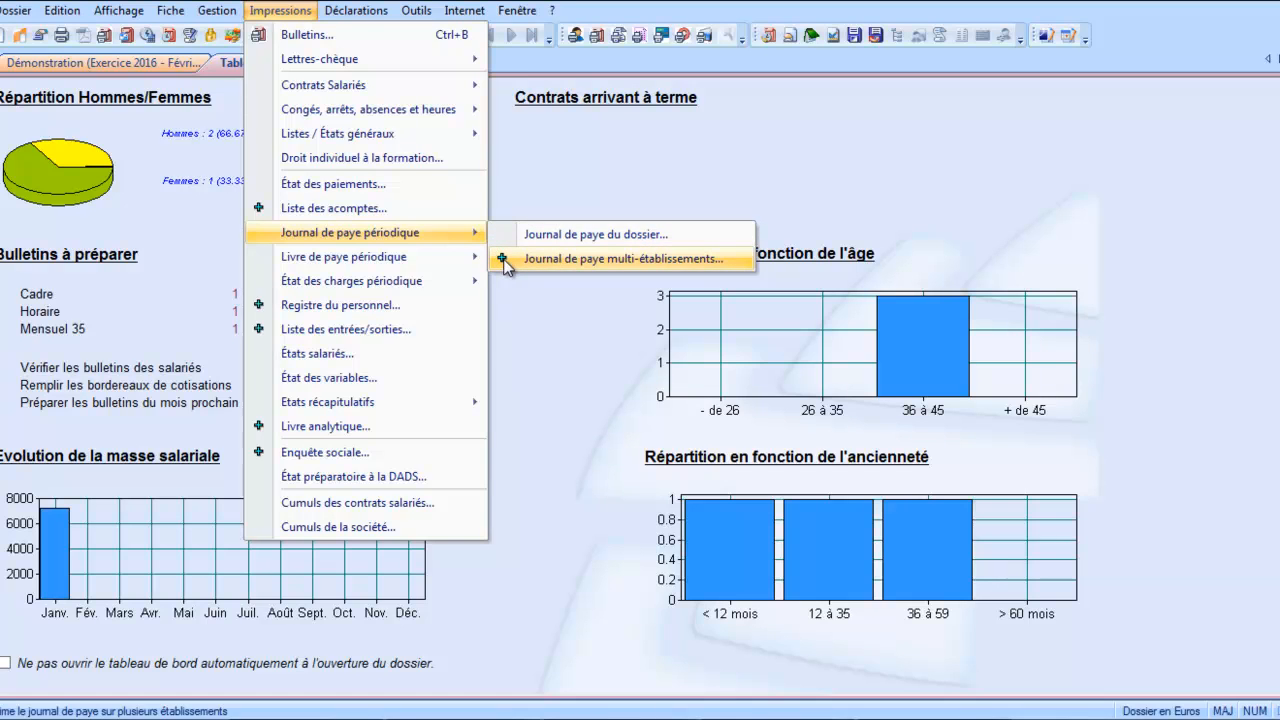
pyautogui.click(557, 240)
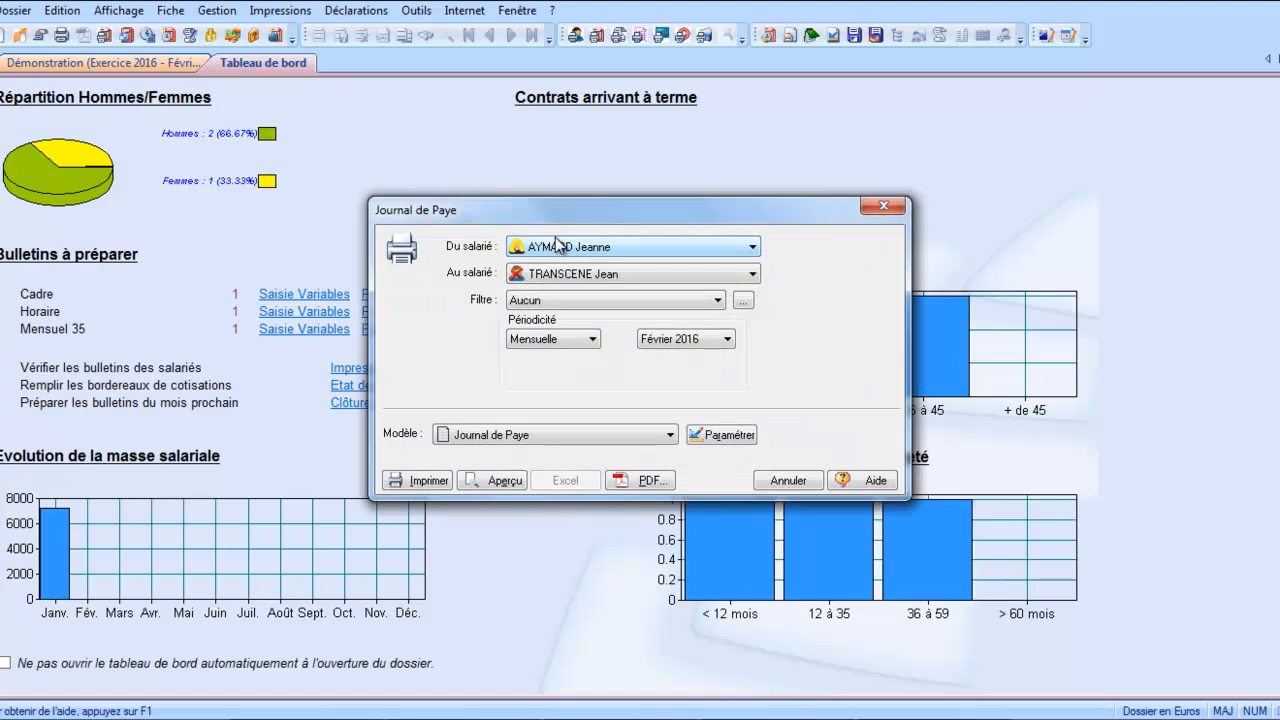
pyautogui.click(556, 339)
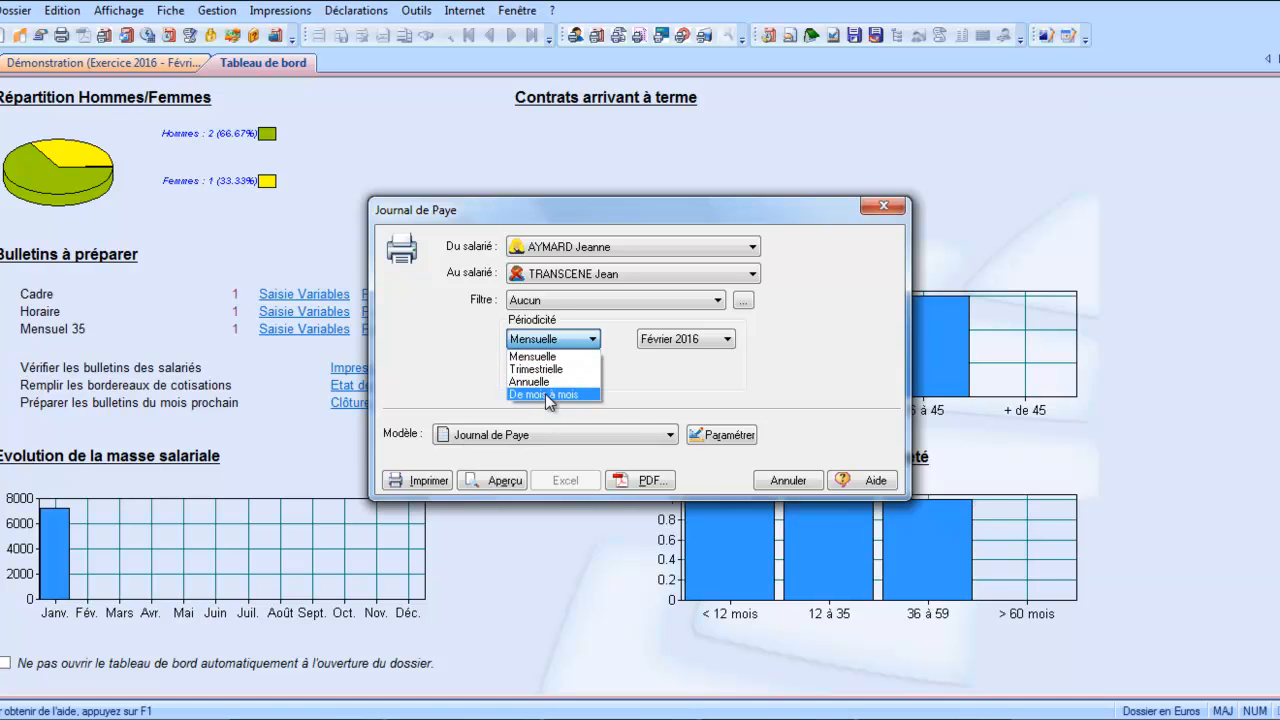
pyautogui.click(550, 356)
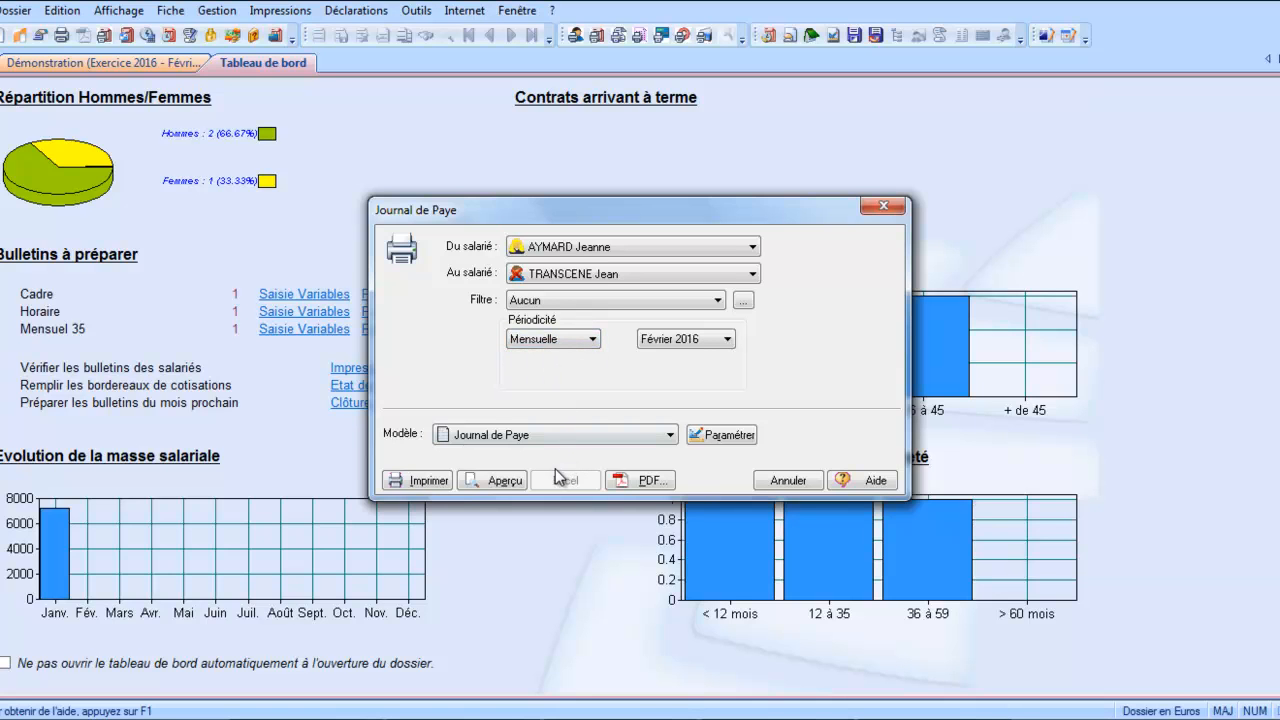
pyautogui.click(480, 482)
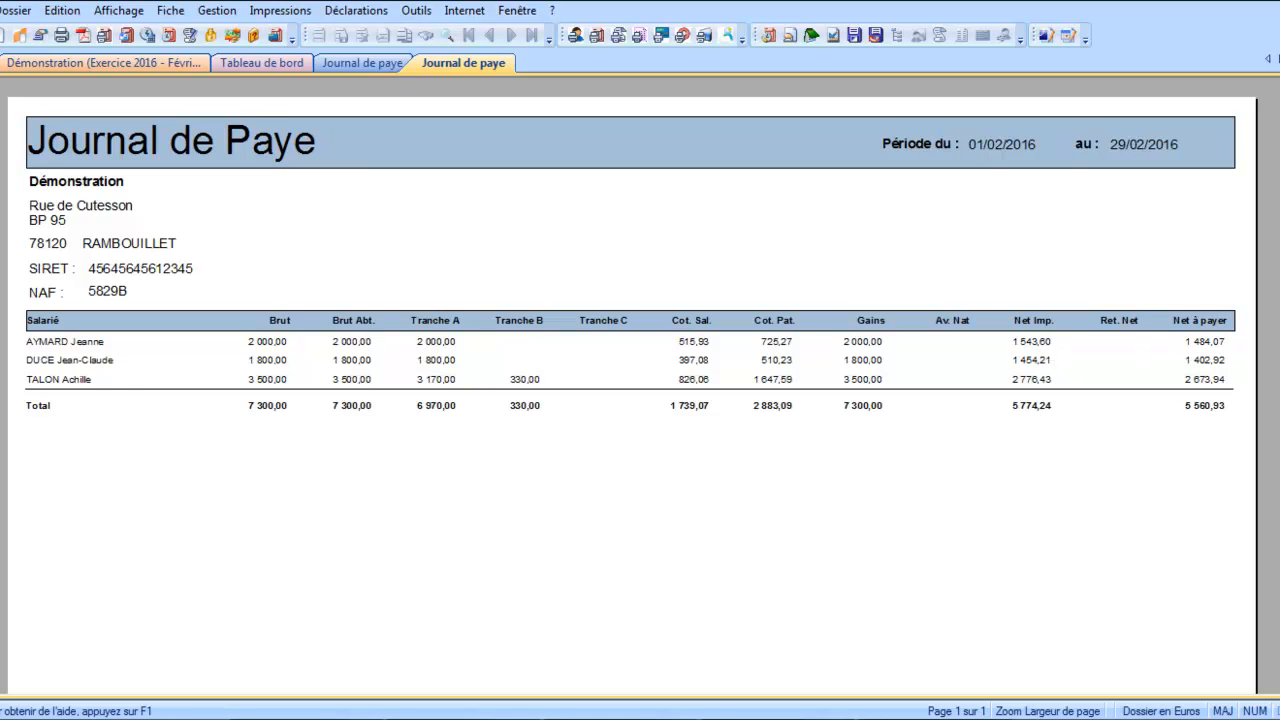
pyautogui.click(1278, 60)
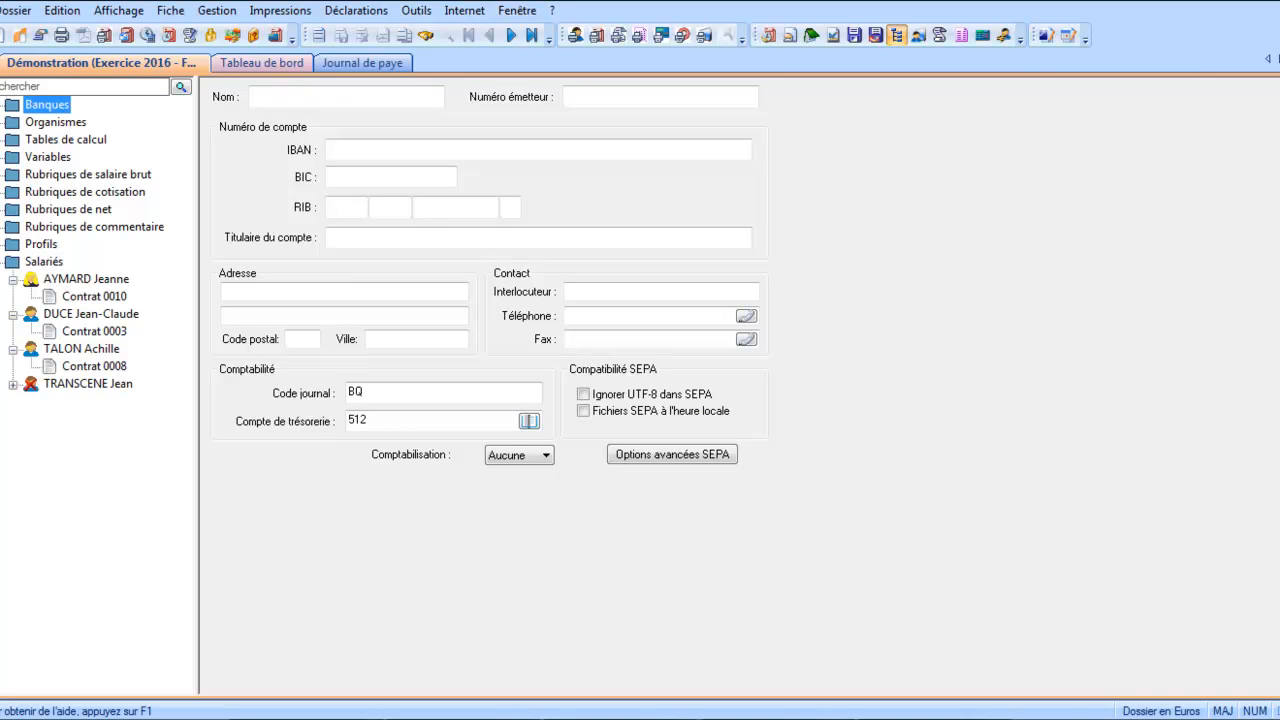
# Step: Preview the Livre de paye du dossier for all employees, Mensuelle, Février 2016, with the Livre de Paye périodique model
pyautogui.click(282, 12)
pyautogui.moveTo(288, 268)
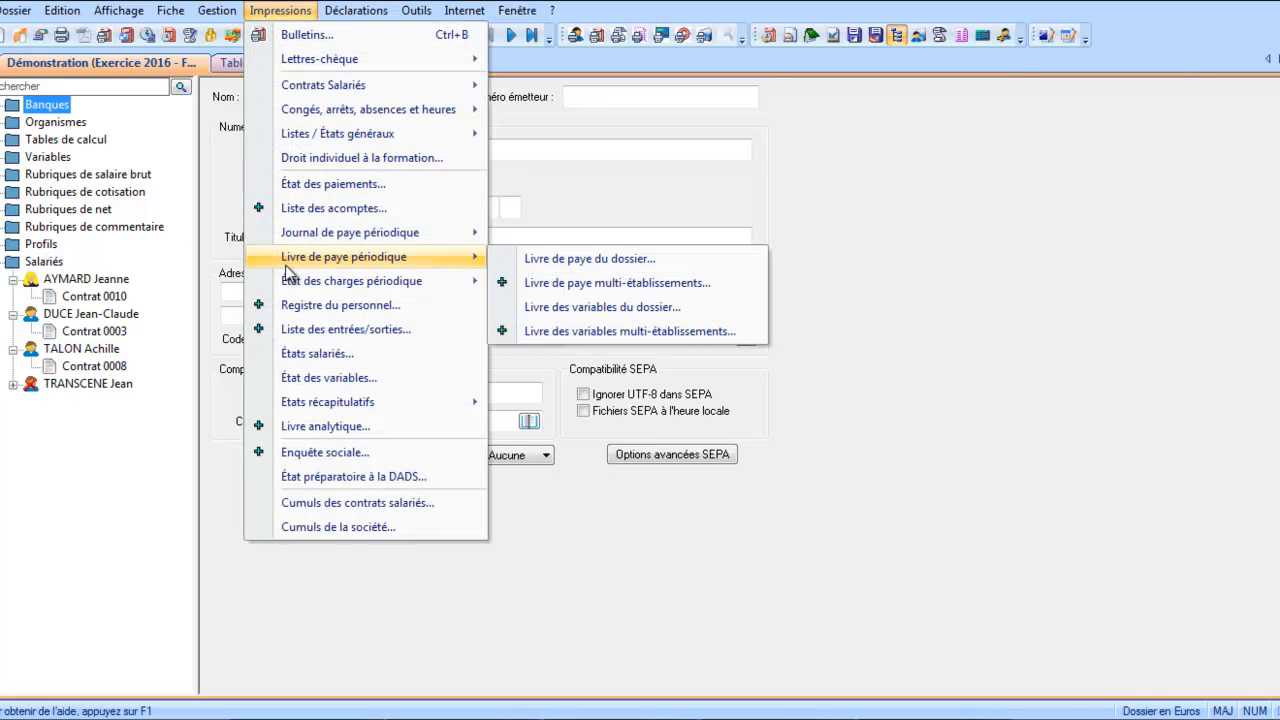
pyautogui.click(619, 262)
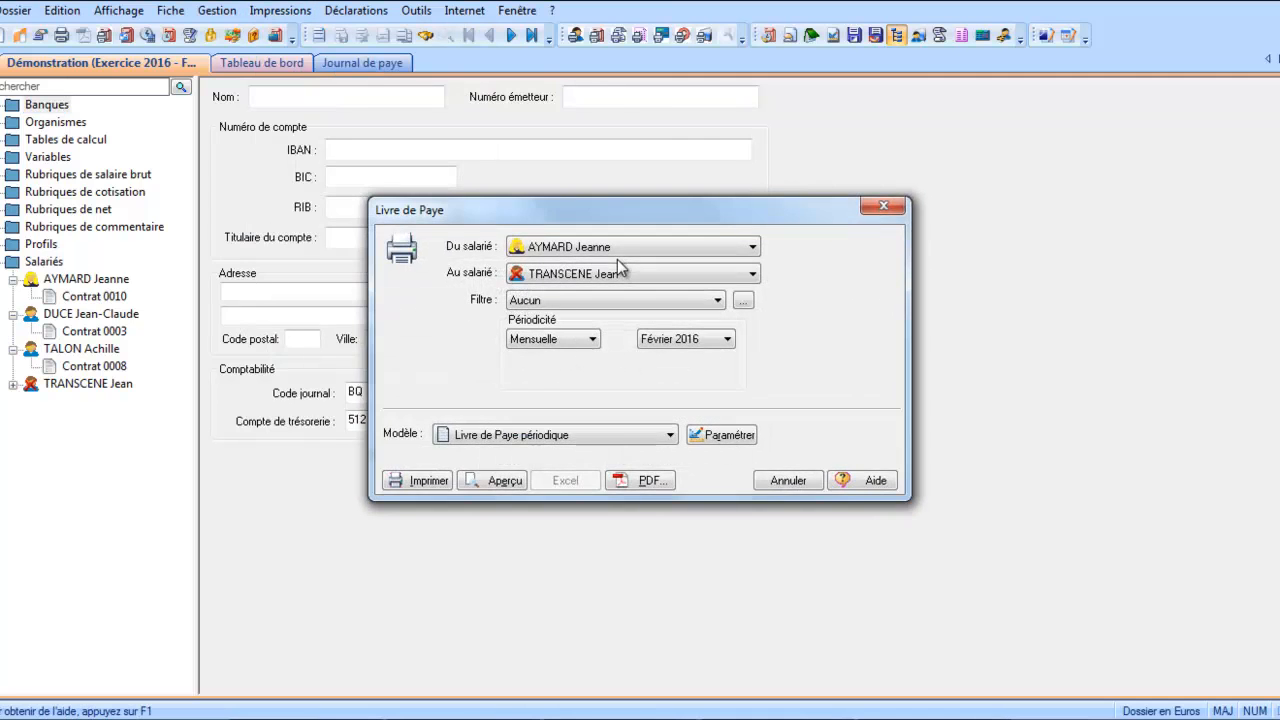
pyautogui.click(500, 481)
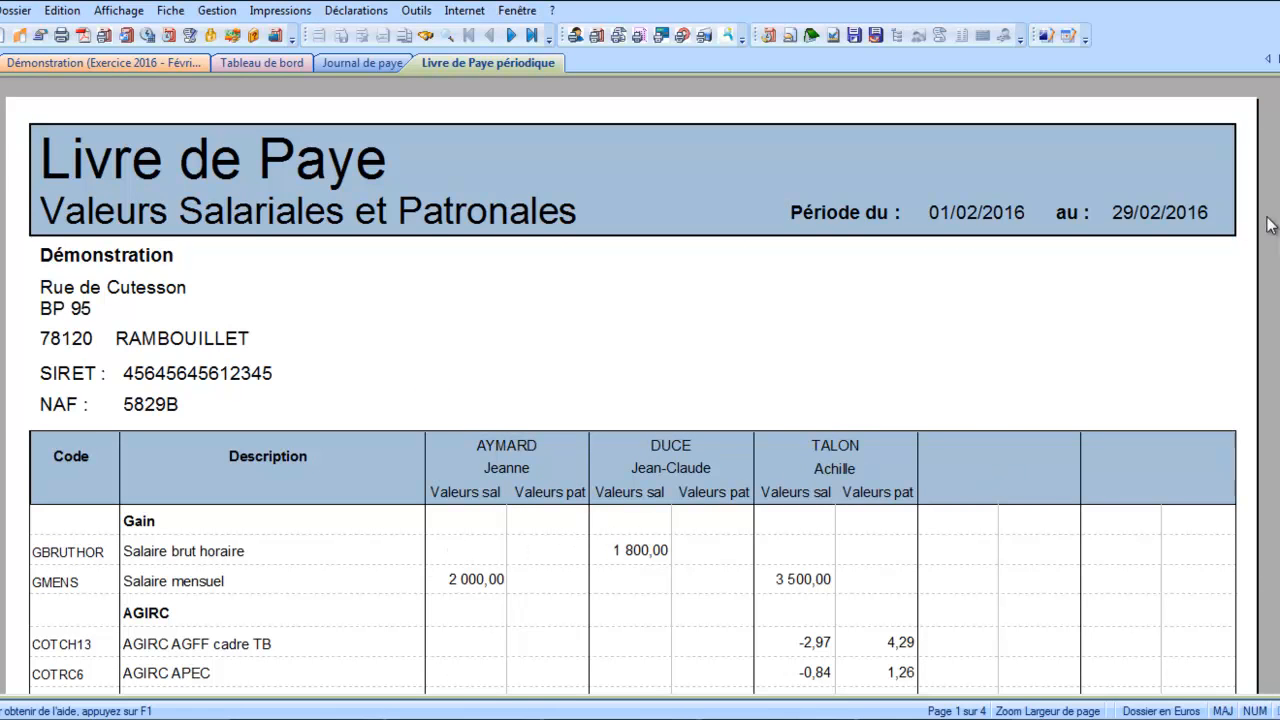
# Step: Examine the contribution lines and net pay on the first two pages of the Livre de paye, and close the preview
pyautogui.scroll(-4, 640, 385)
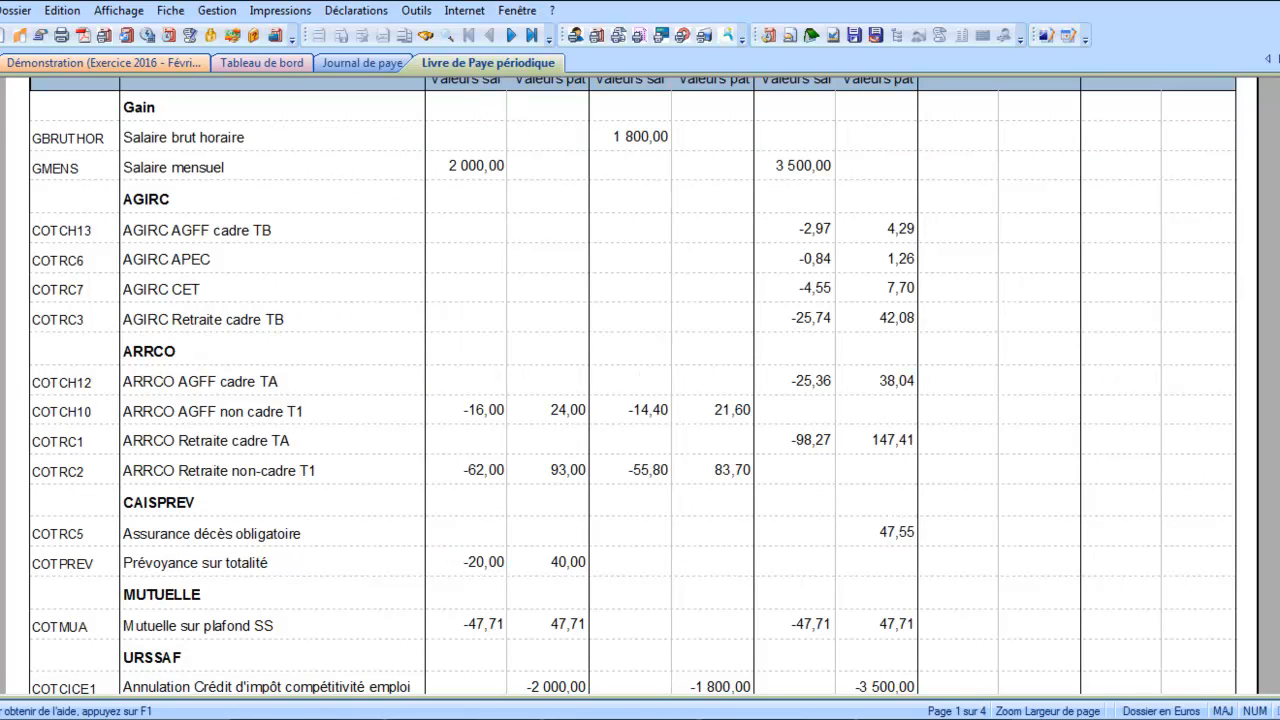
pyautogui.scroll(-6, 640, 385)
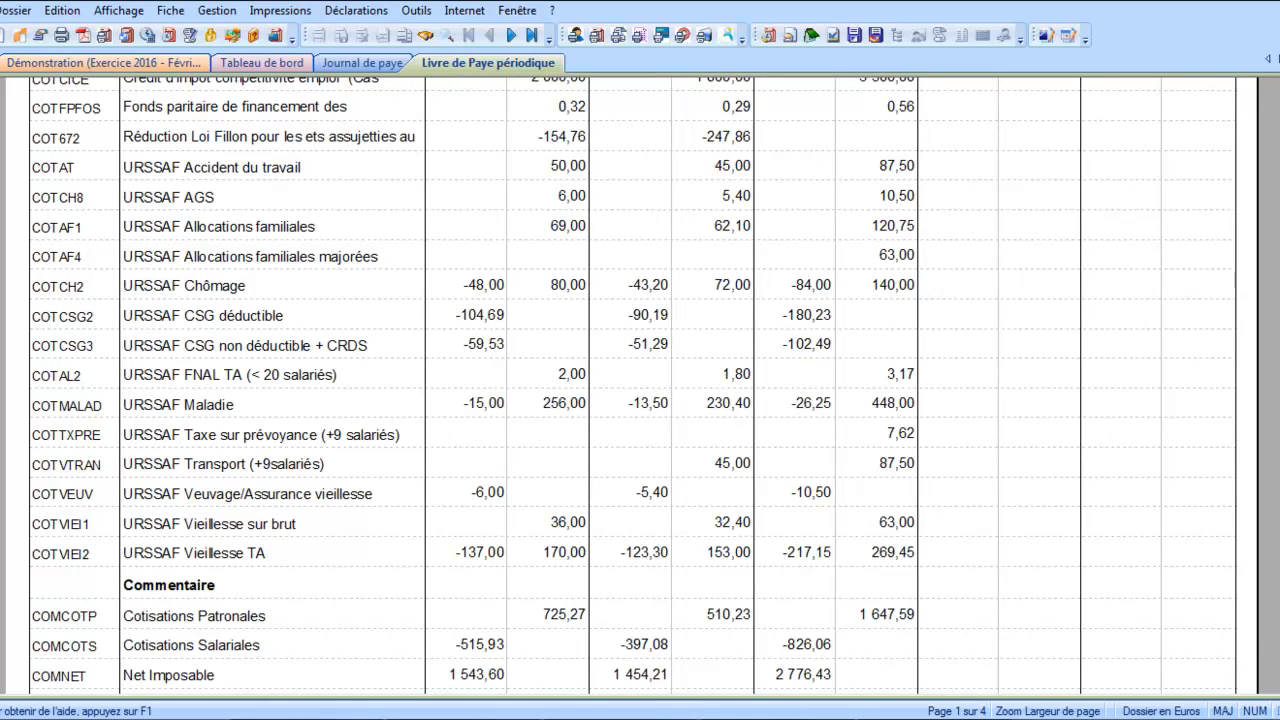
pyautogui.scroll(-1, 640, 385)
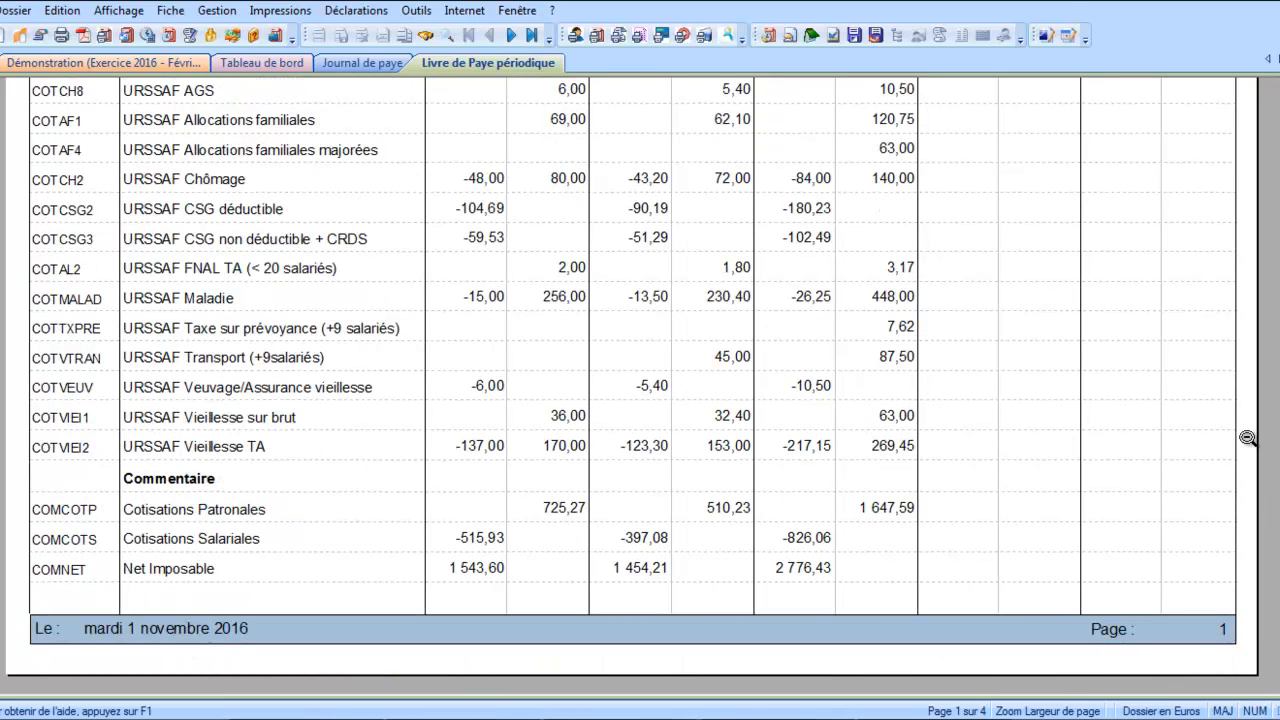
pyautogui.click(513, 36)
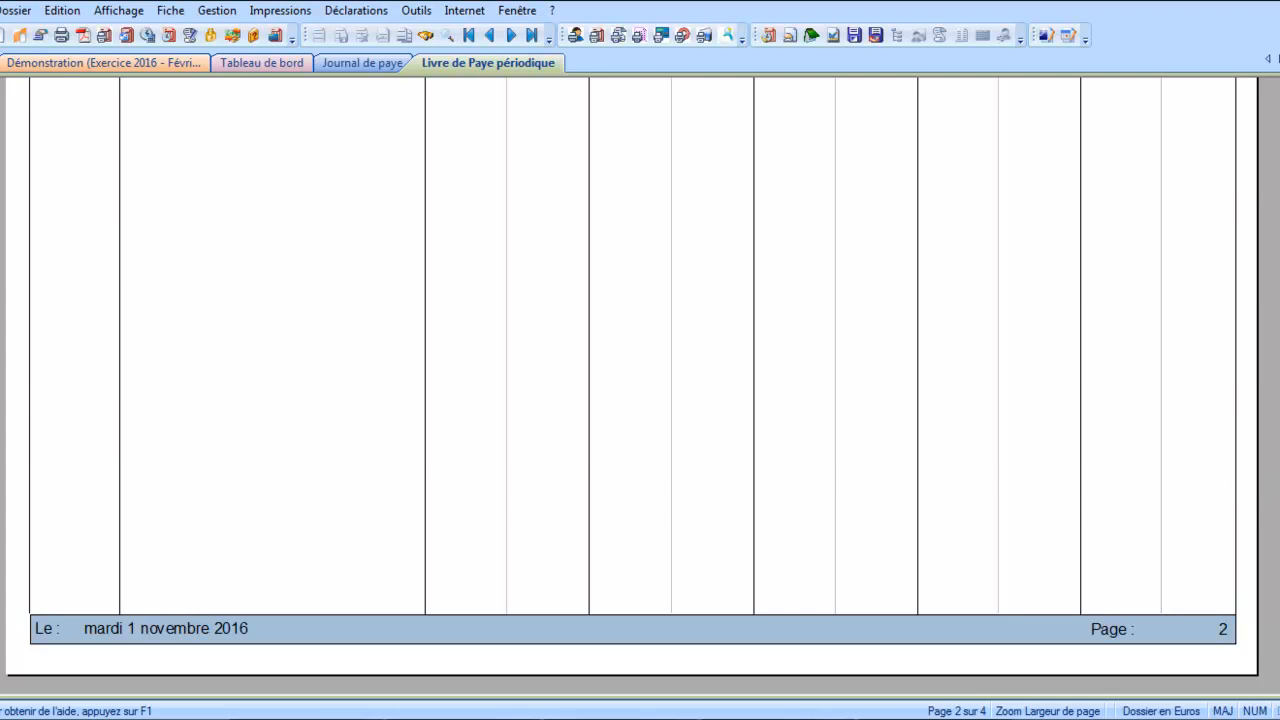
pyautogui.scroll(10, 632, 386)
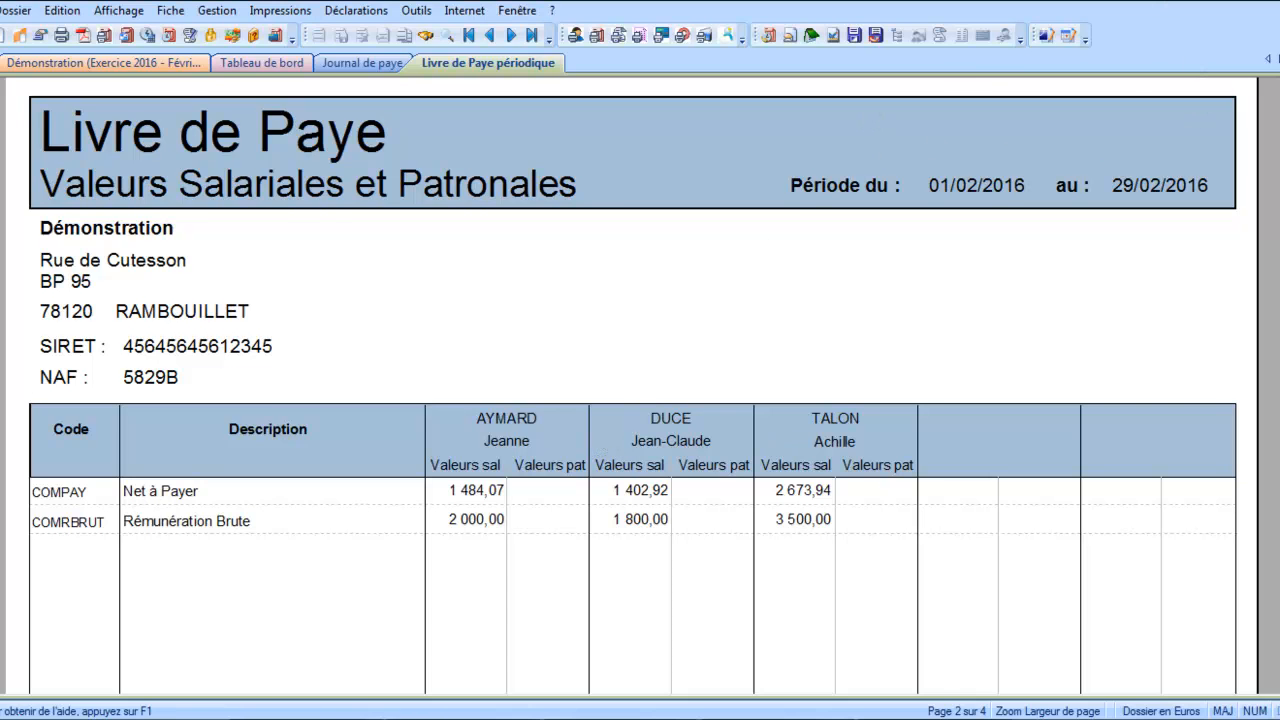
pyautogui.press('Escape')
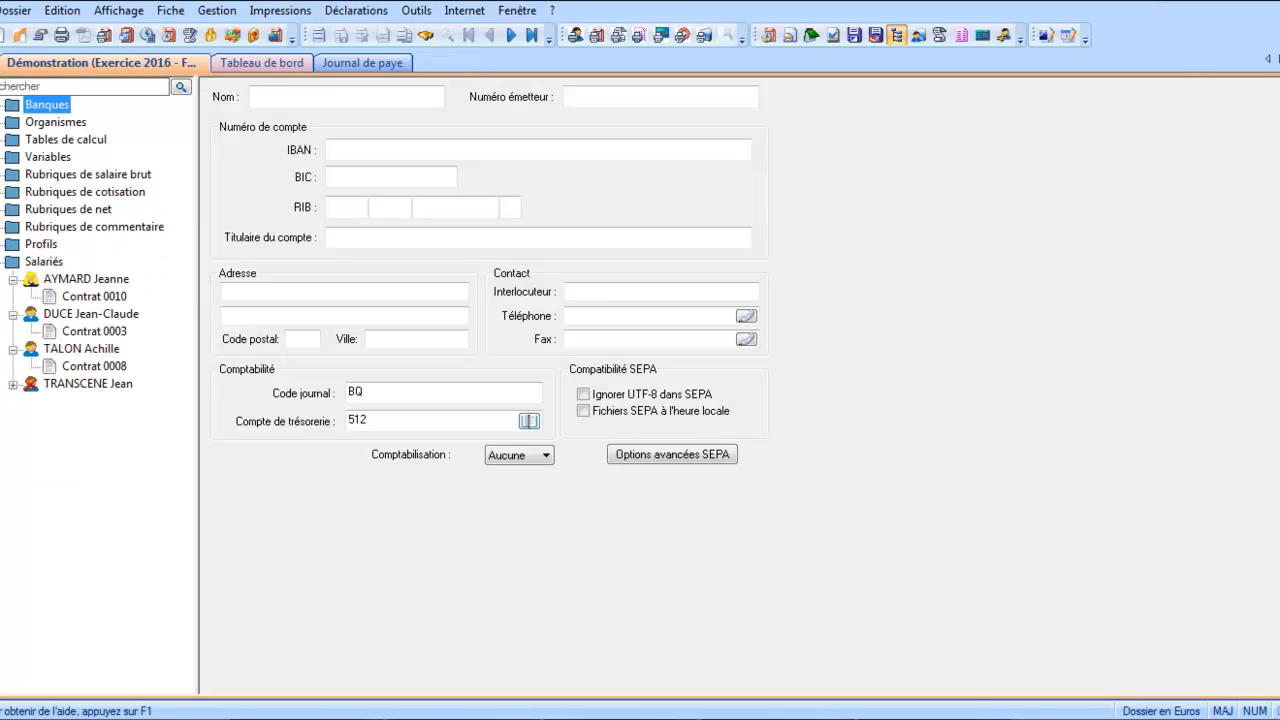
# Step: Restrict the État des charges du dossier for Février 2016 to the FISC, Pôle emploi, Prévoyance / Santé, Retraite complémentaire and Urssaf organisms
pyautogui.click(247, 12)
pyautogui.moveTo(296, 285)
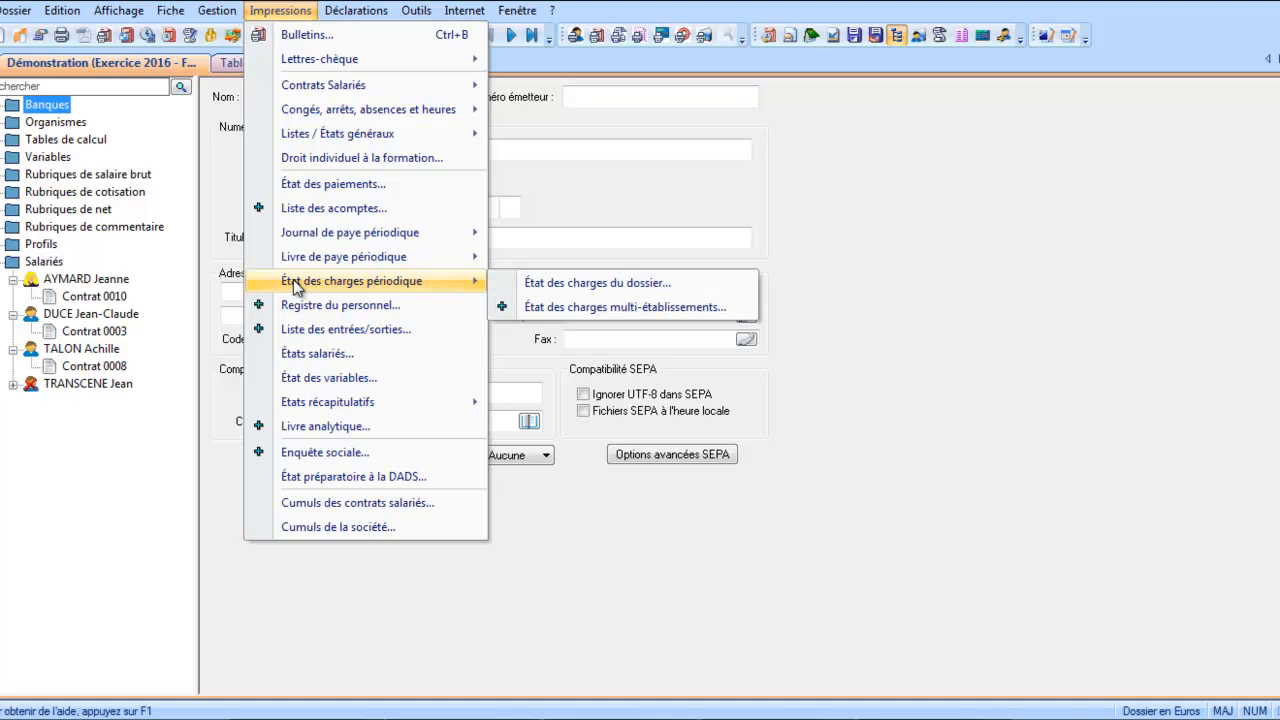
pyautogui.click(573, 283)
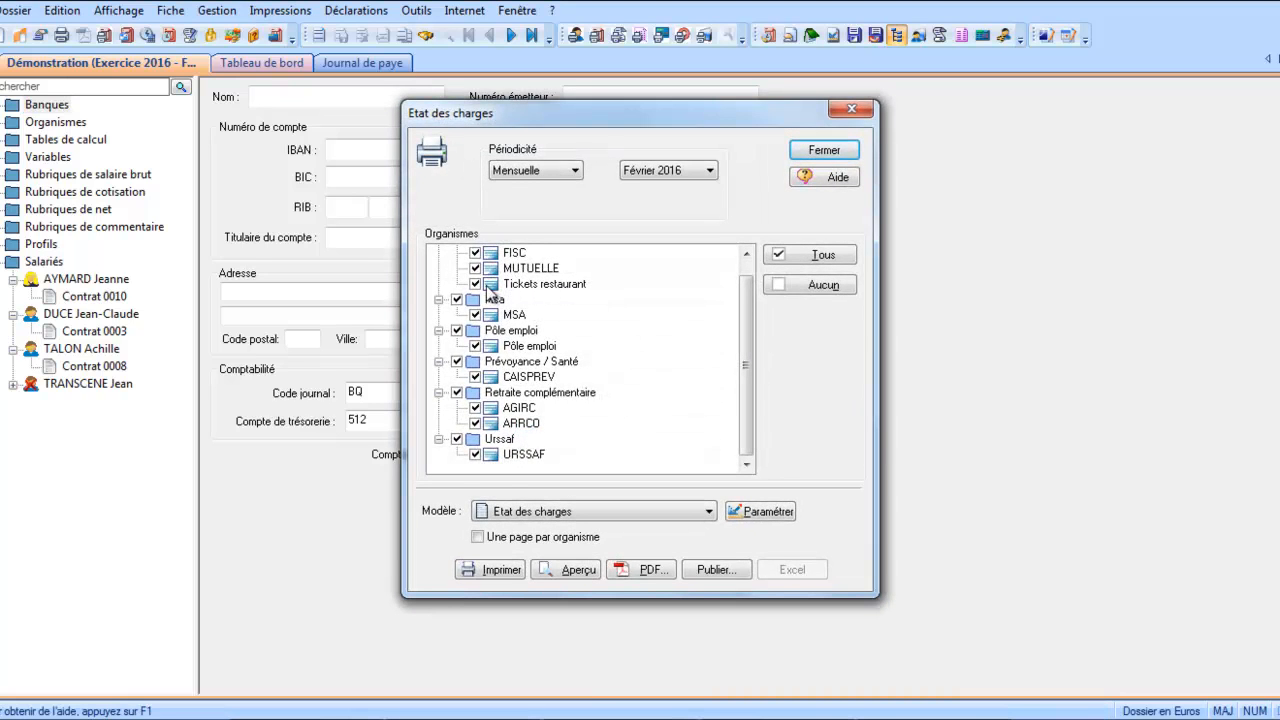
pyautogui.click(797, 283)
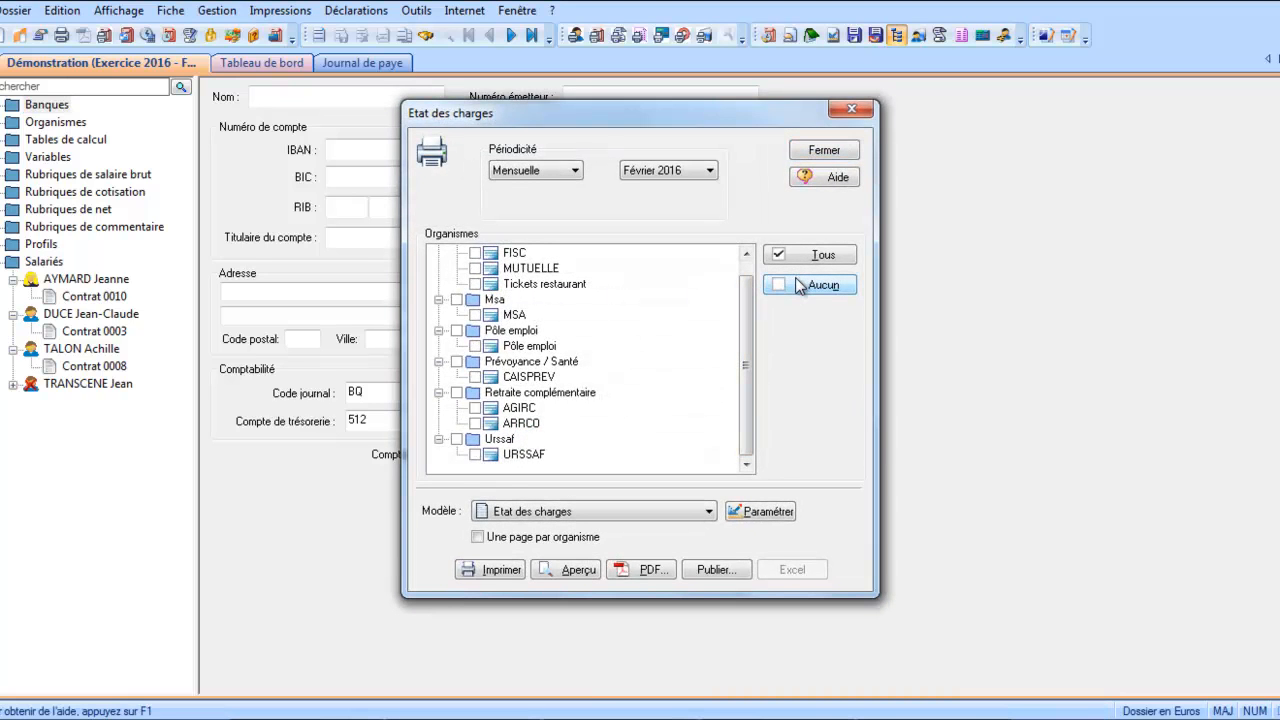
pyautogui.click(476, 454)
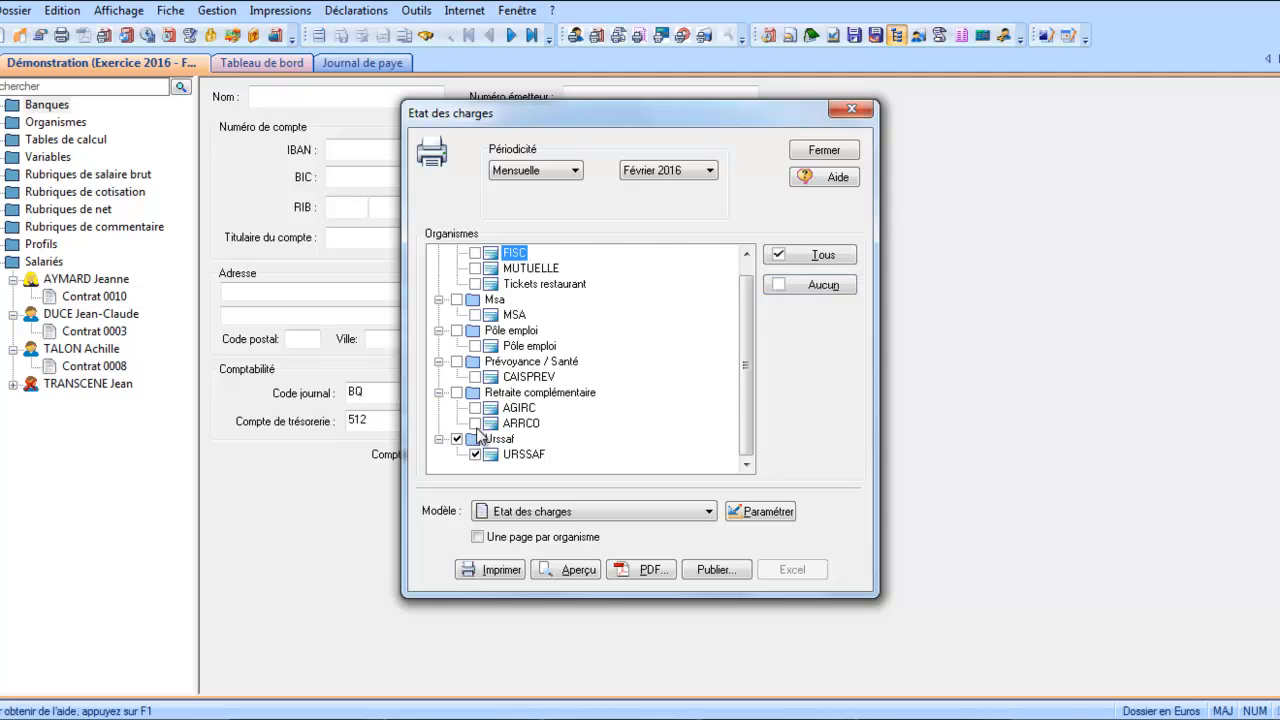
pyautogui.click(456, 395)
pyautogui.click(457, 330)
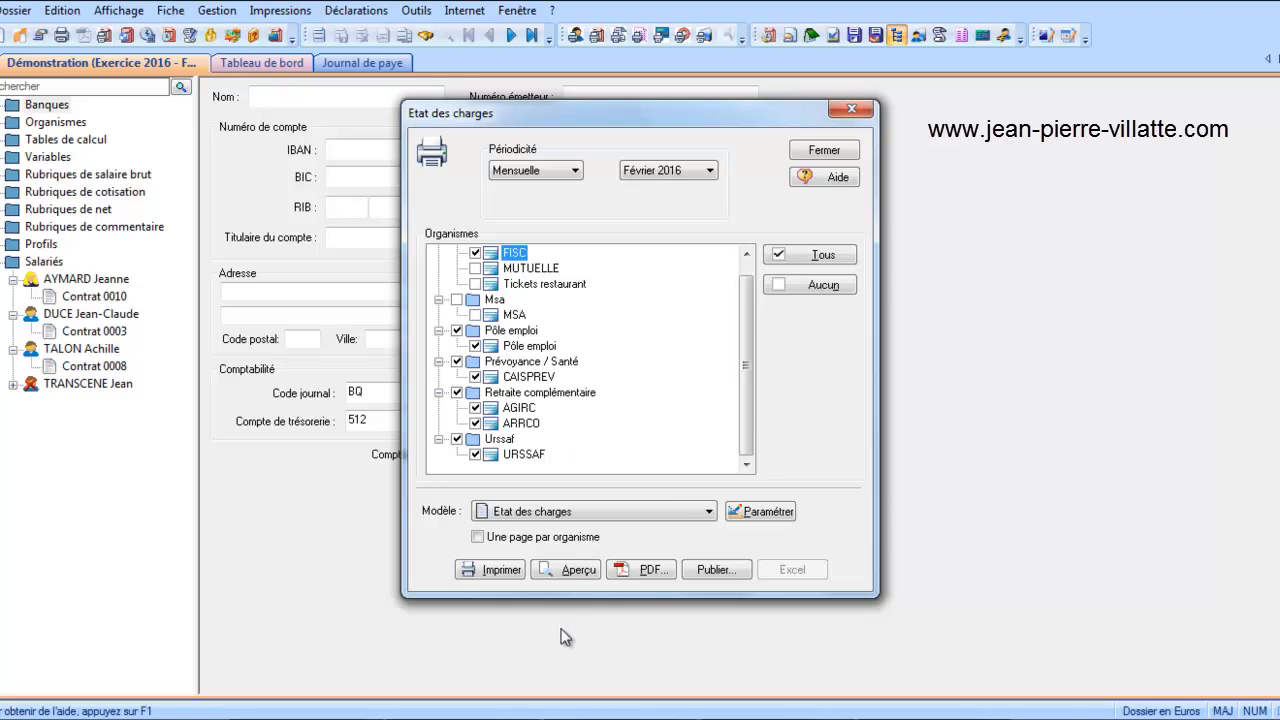
# Step: Preview the État des charges, examine its contribution lines by organism, and close the preview
pyautogui.click(575, 570)
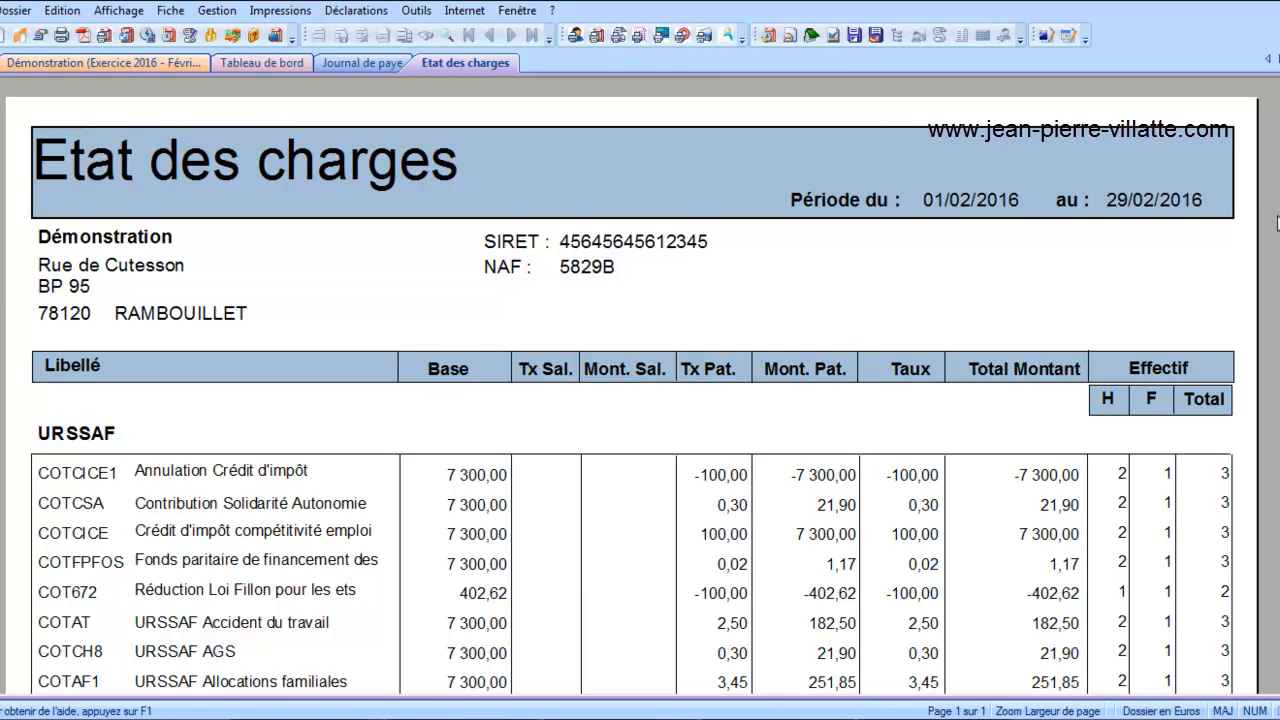
pyautogui.scroll(-5, 640, 390)
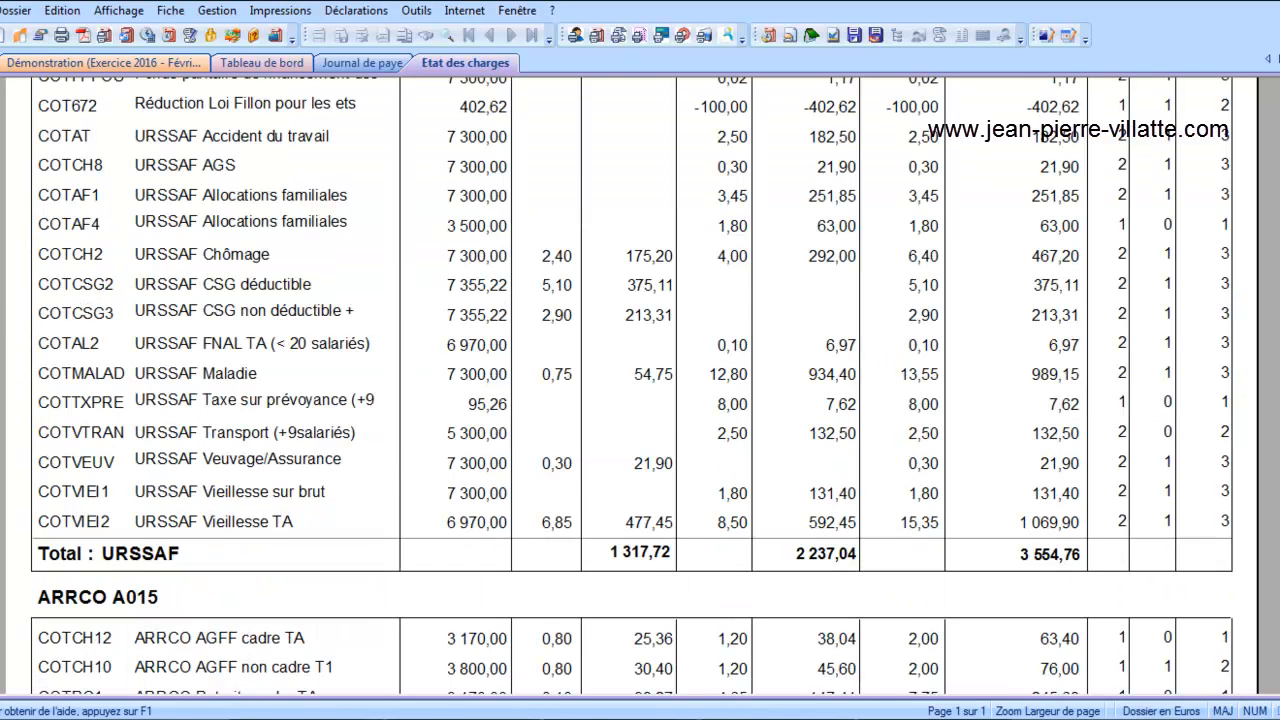
pyautogui.scroll(-3, 640, 390)
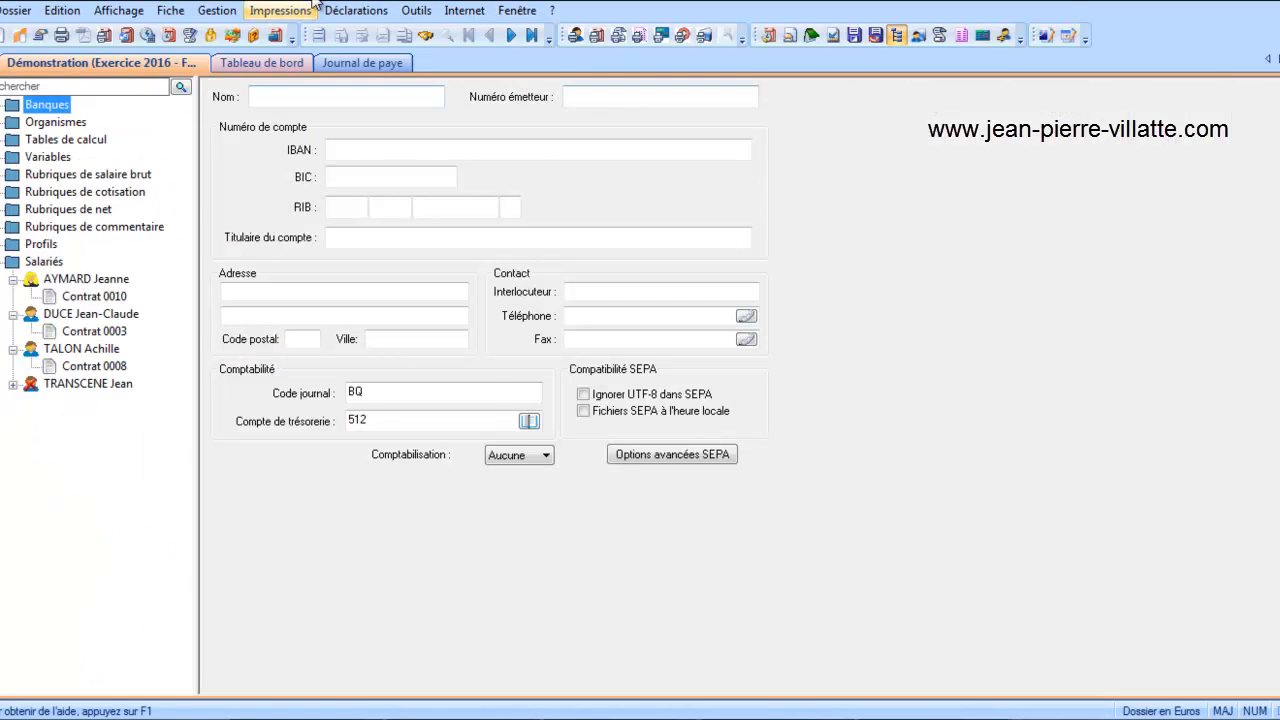
# Step: Preview the Registre du personnel sorted by date d'entrée without a presence date filter, and close the preview
pyautogui.click(280, 10)
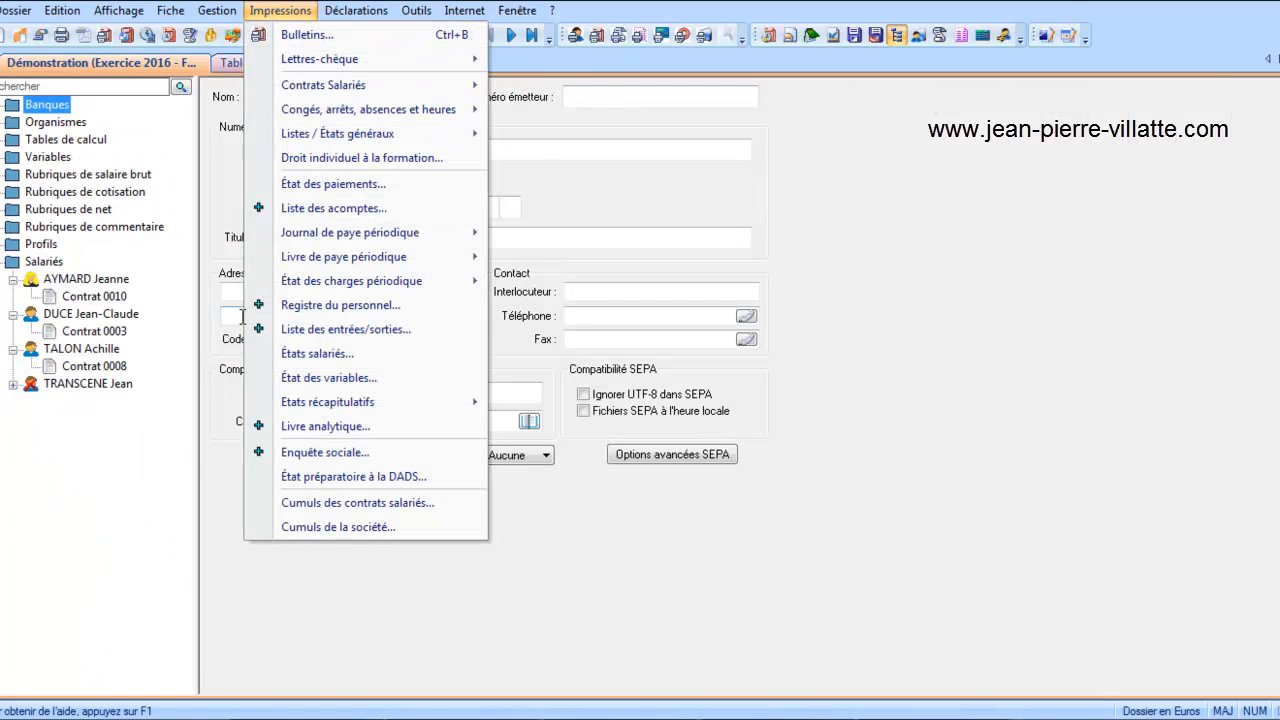
pyautogui.moveTo(296, 281)
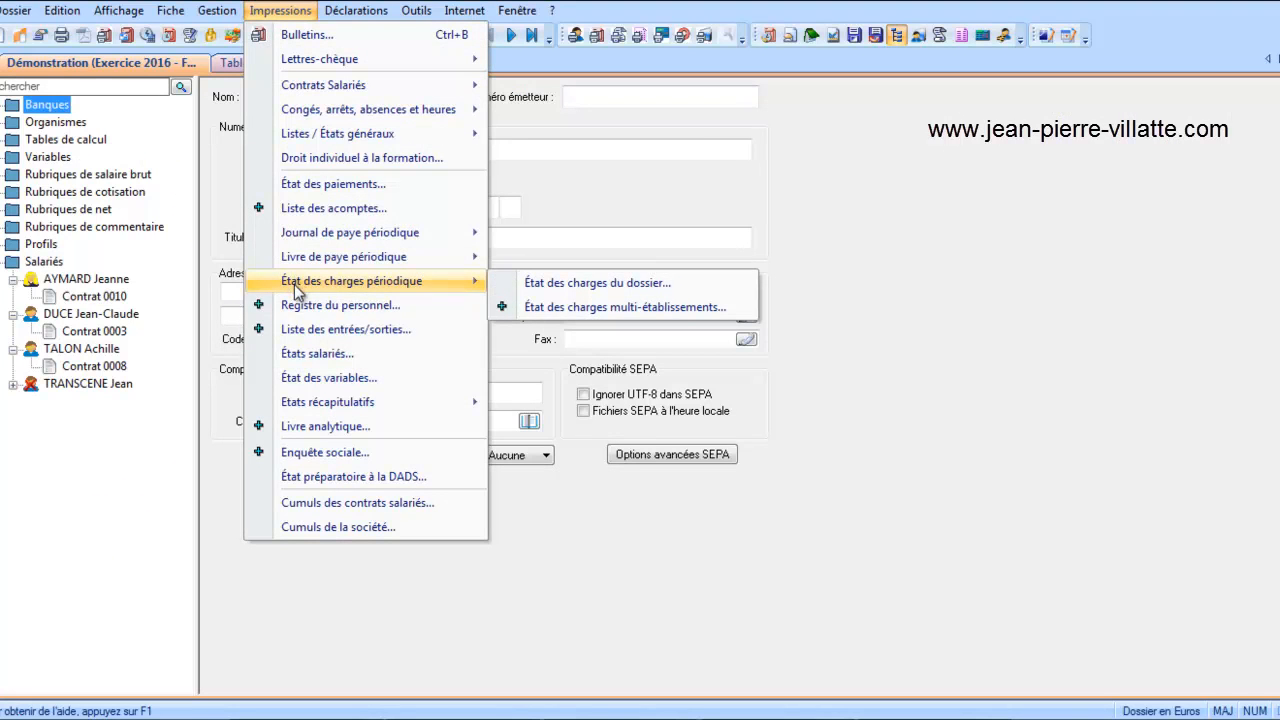
pyautogui.click(296, 307)
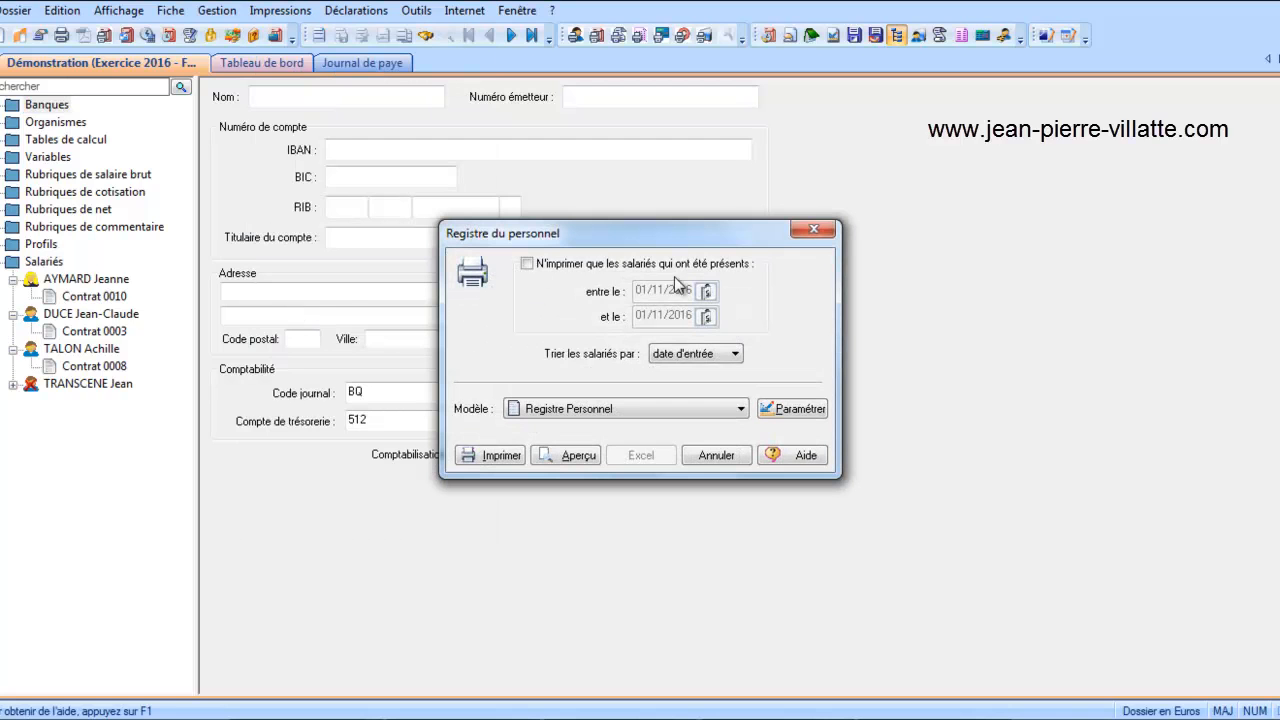
pyautogui.click(577, 455)
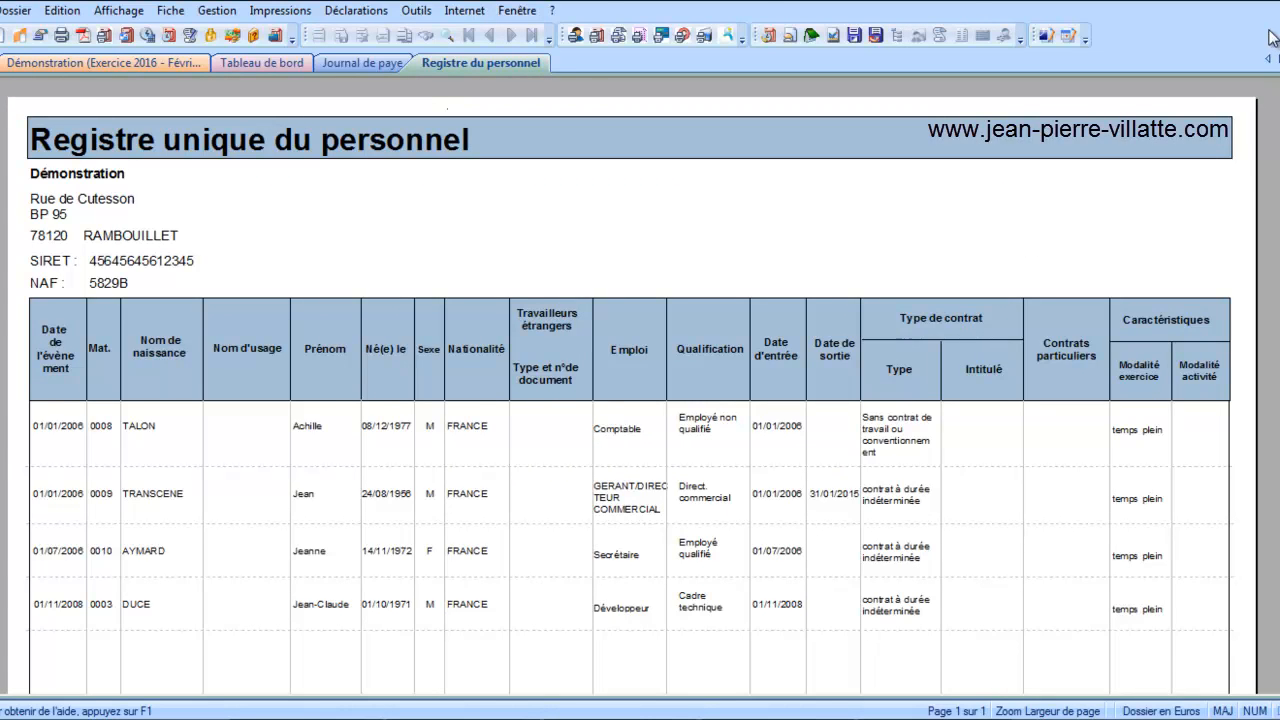
pyautogui.click(1278, 59)
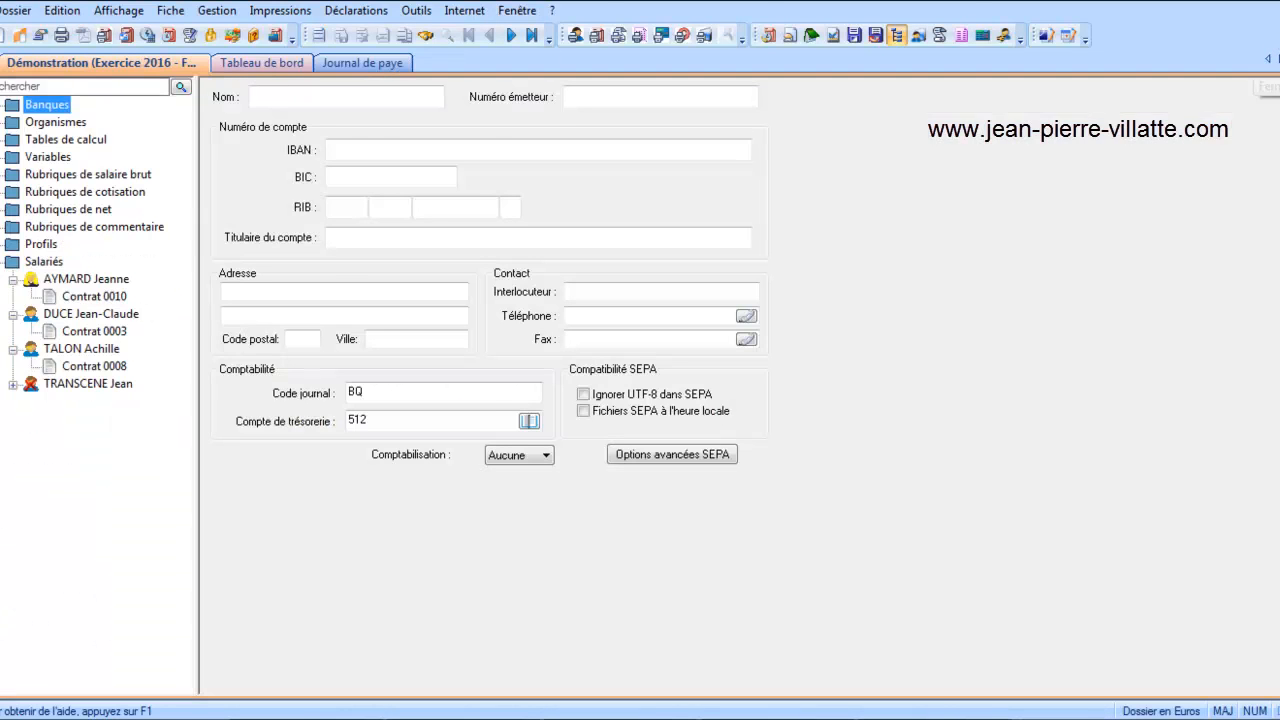
# Step: Preview the État des variables for all employees and all variables for the month of Février
pyautogui.click(275, 15)
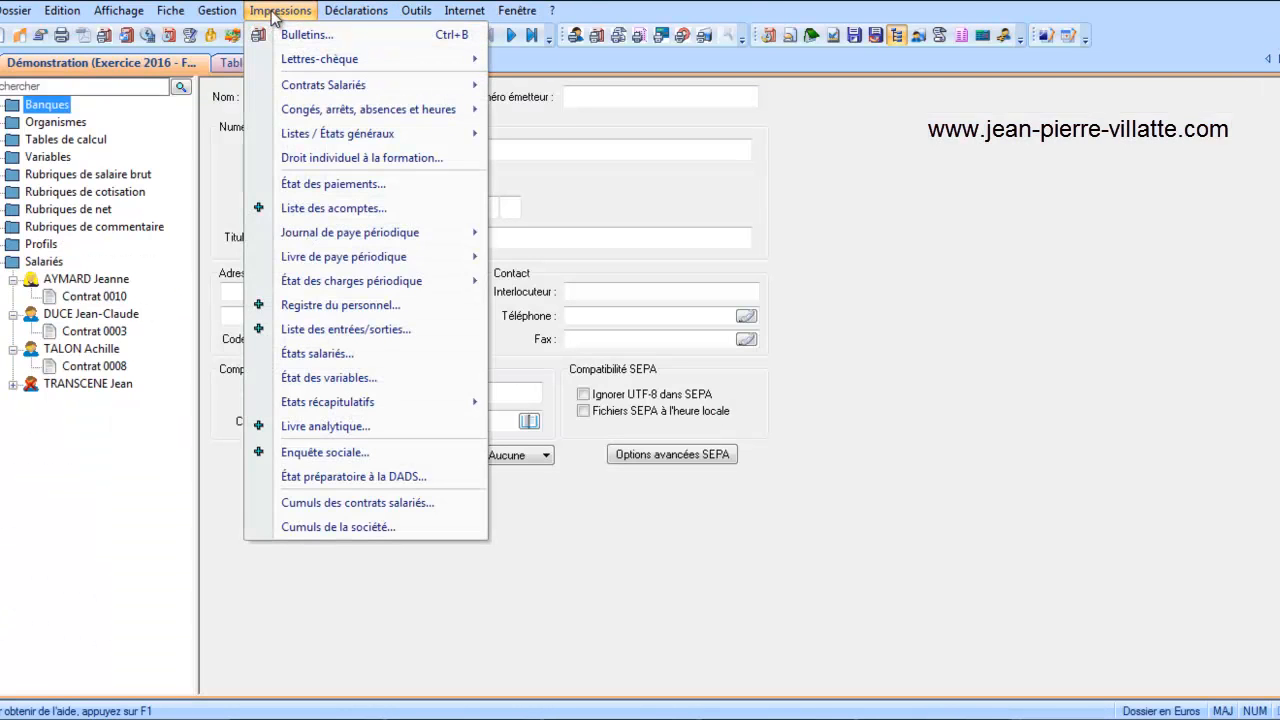
pyautogui.click(281, 378)
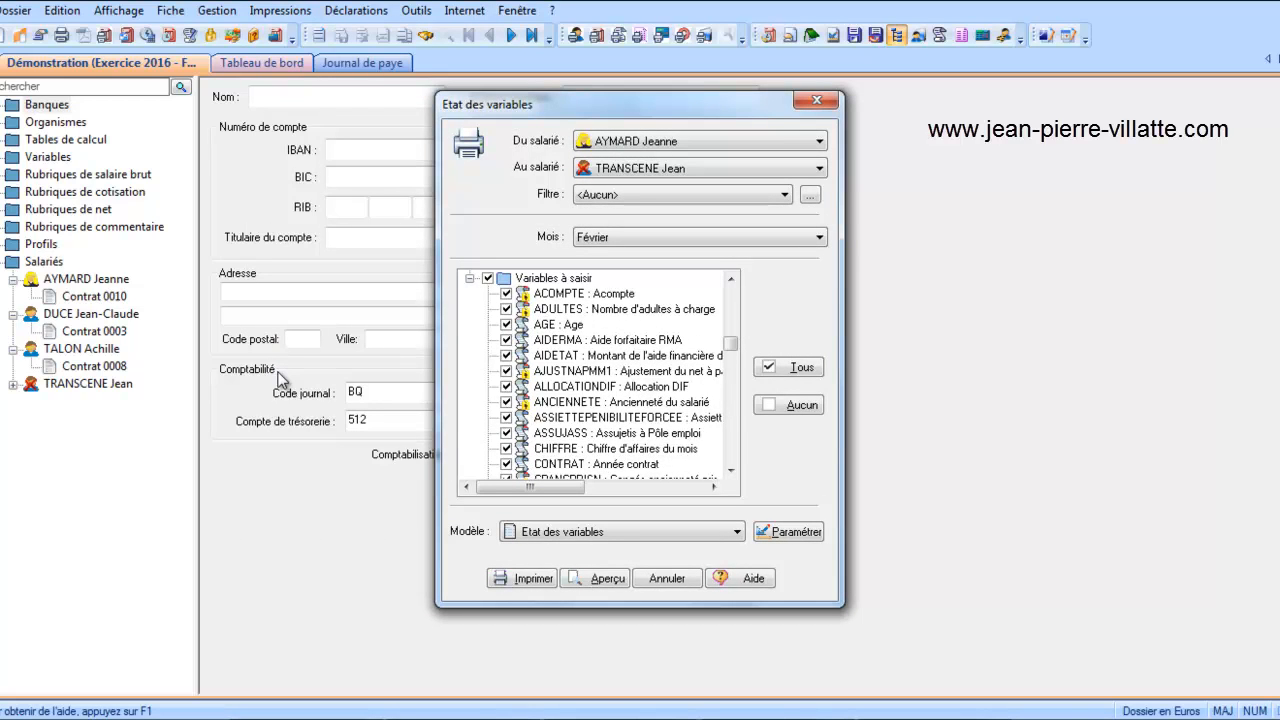
pyautogui.click(600, 578)
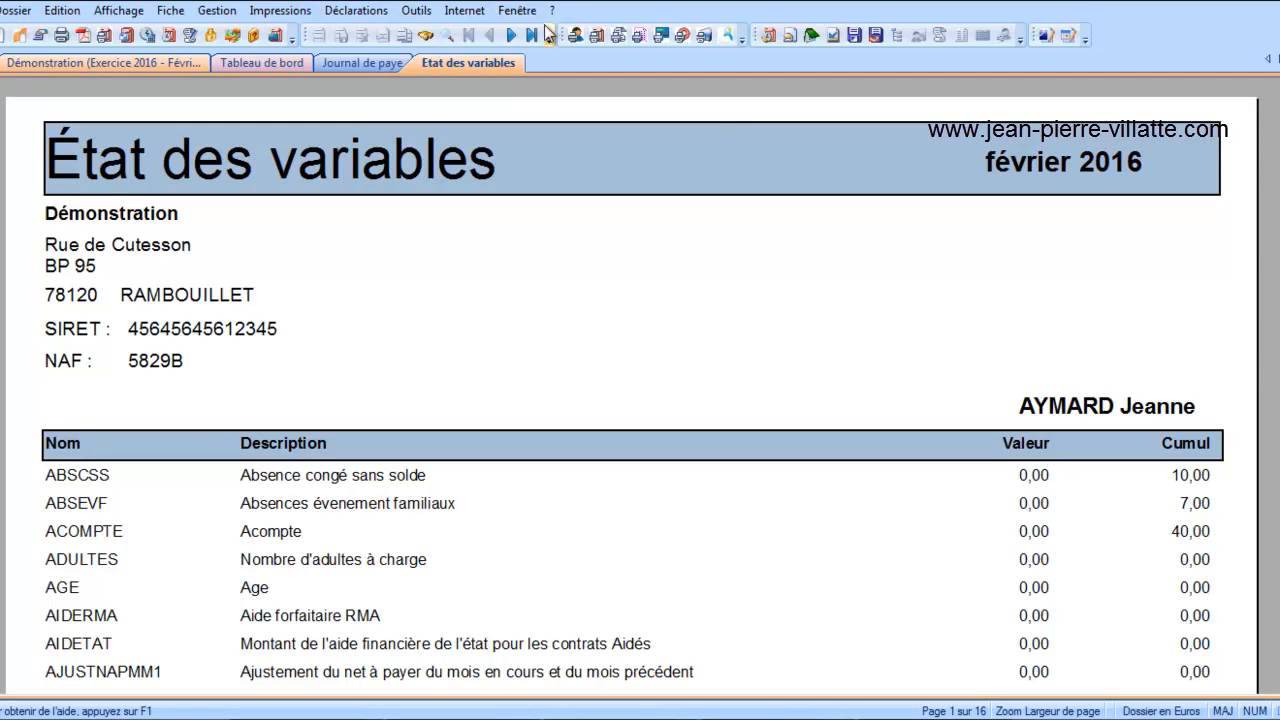
# Step: Page through the État des variables preview to page 3 and close the preview
pyautogui.click(512, 37)
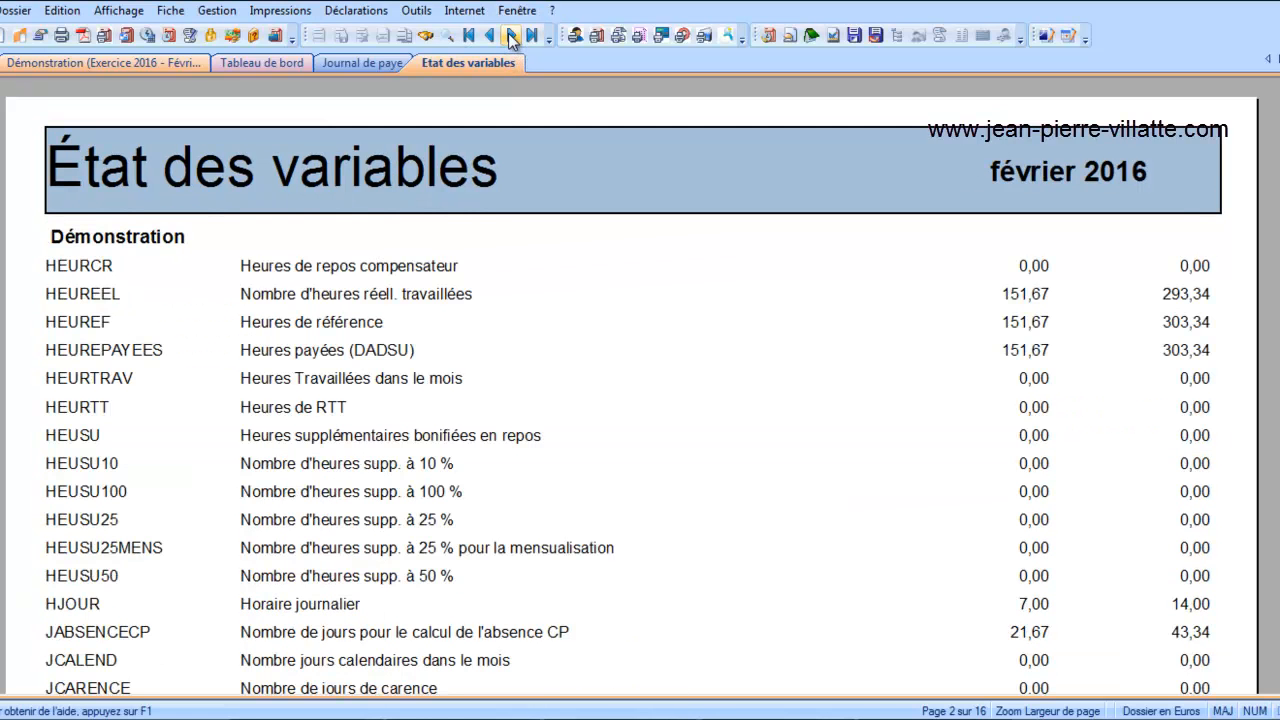
pyautogui.click(512, 37)
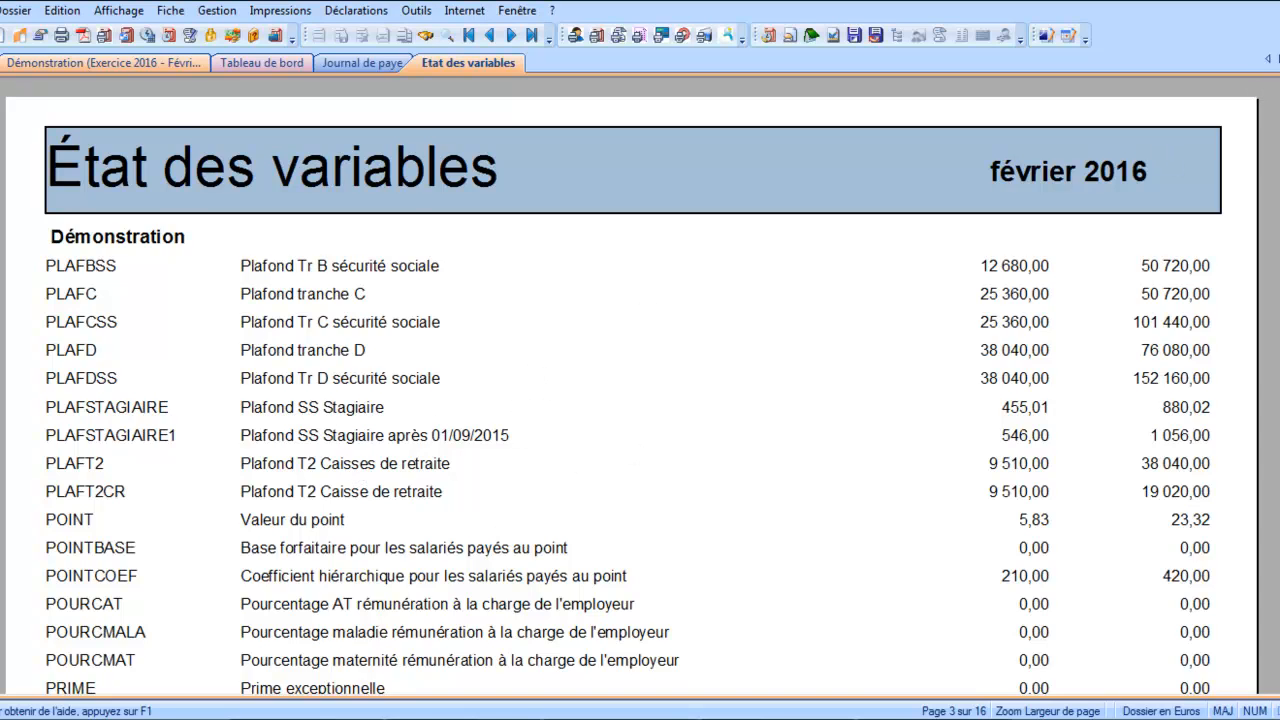
pyautogui.click(1279, 59)
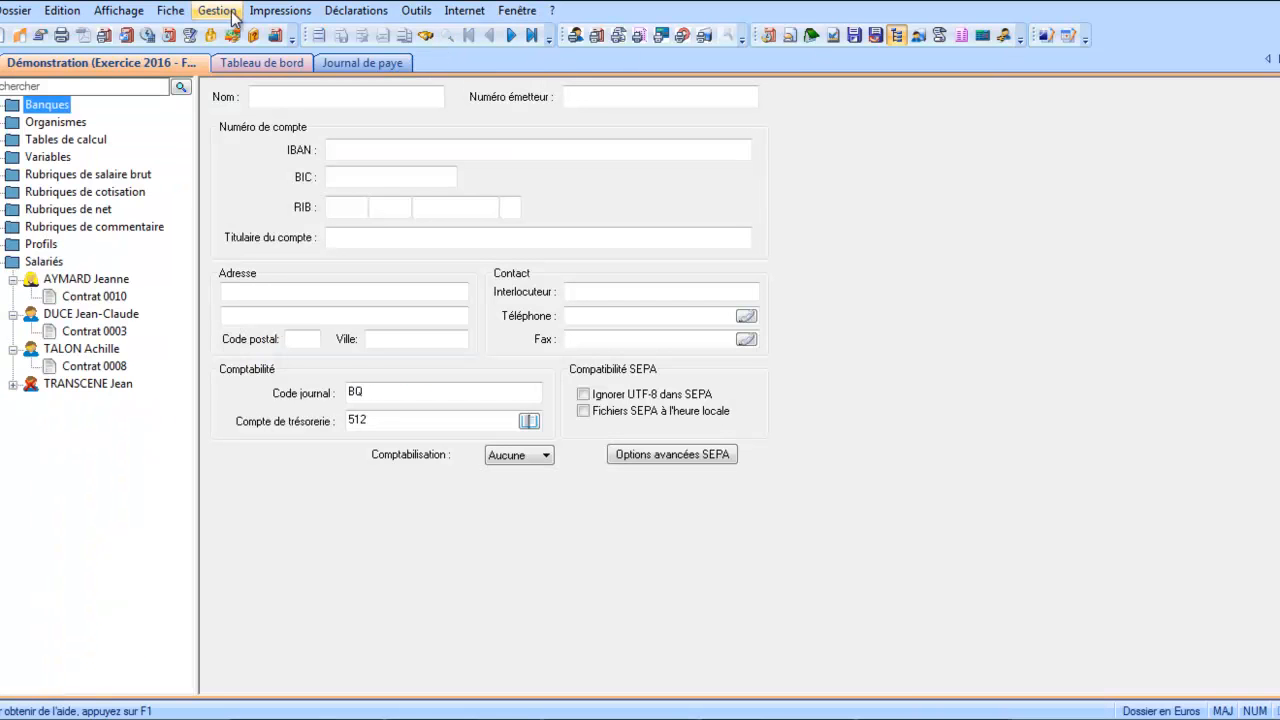
# Step: Open the Enquête sociale report and select G13EME, GPAC and GPCA as the Primes mensuelles de l'exercice
pyautogui.click(261, 13)
pyautogui.moveTo(261, 403)
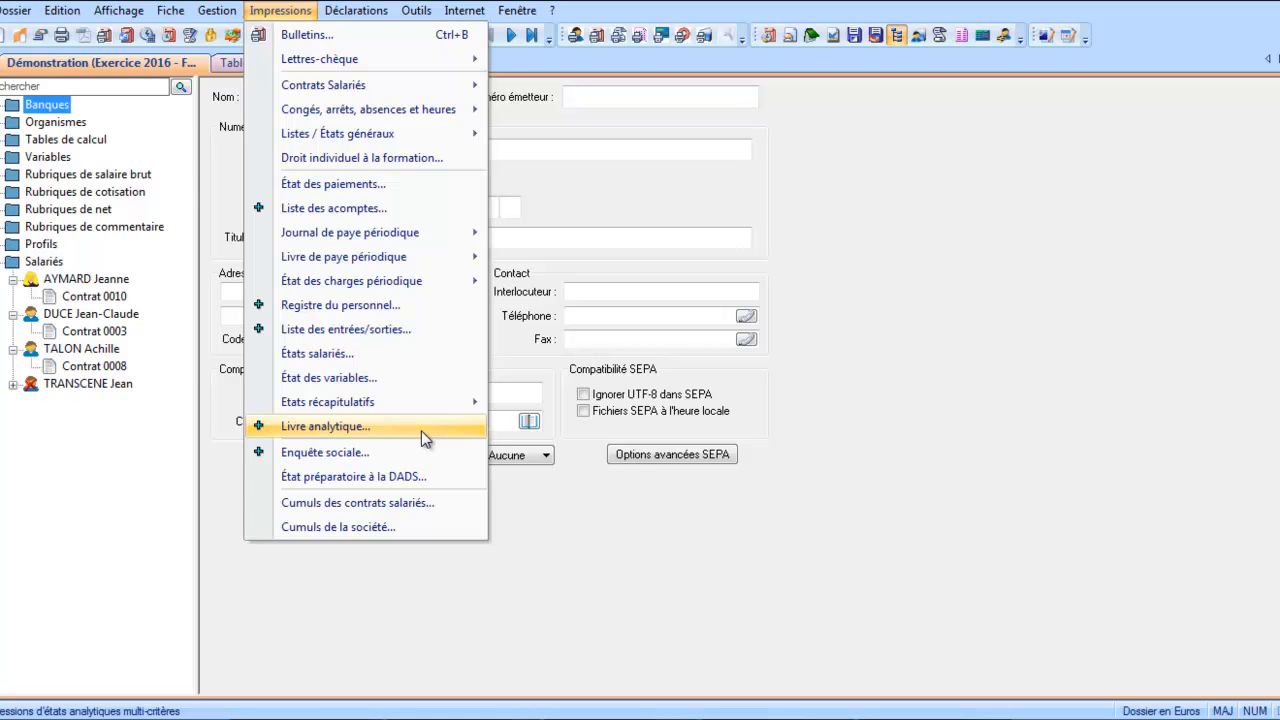
pyautogui.click(393, 451)
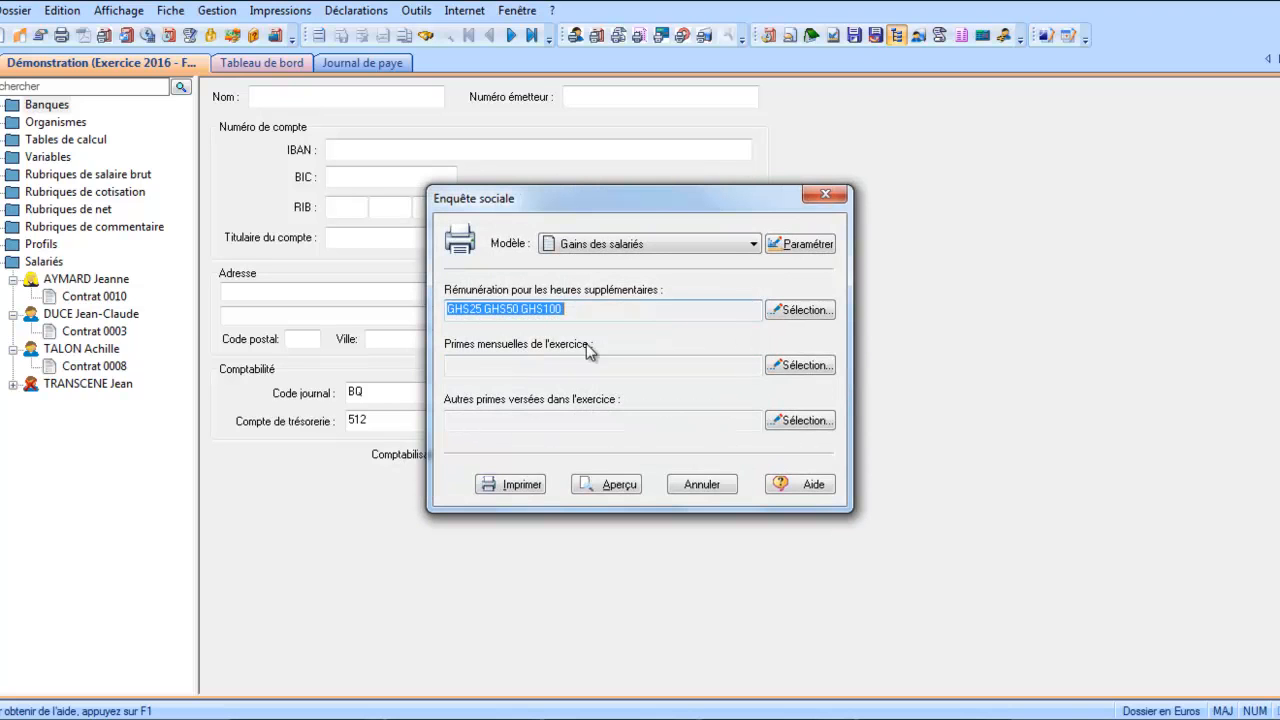
pyautogui.click(820, 362)
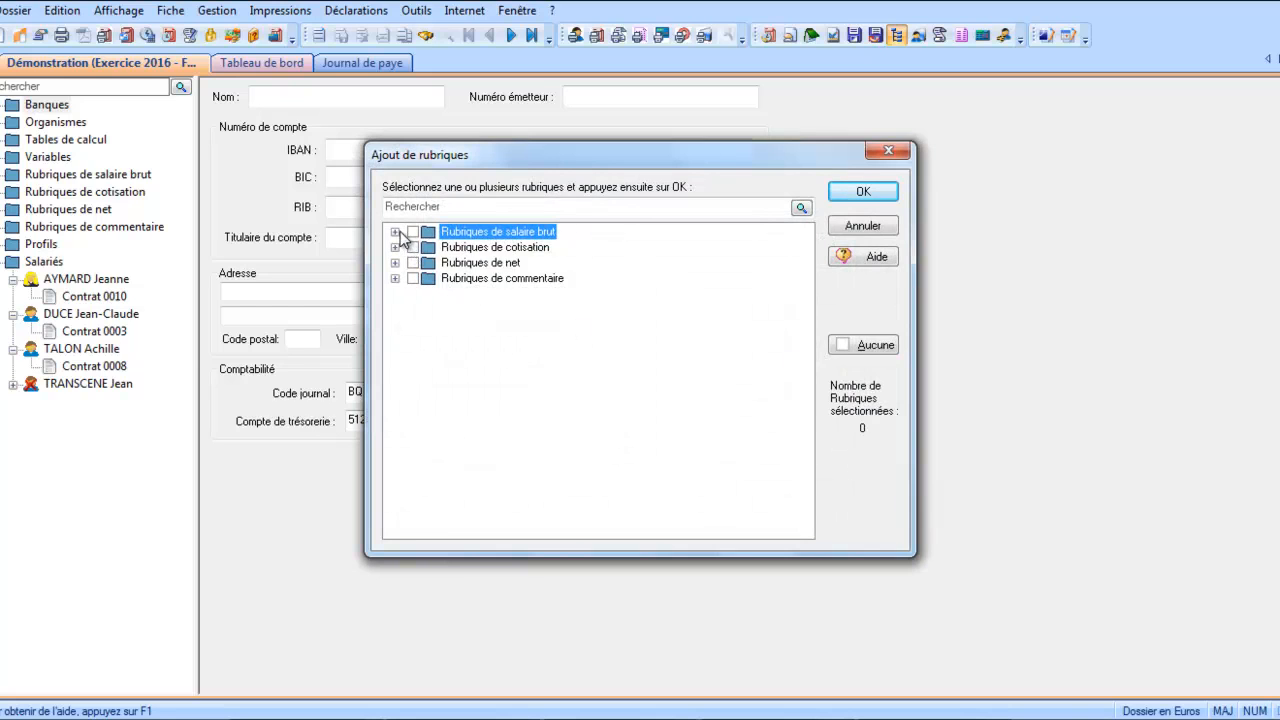
pyautogui.click(395, 232)
pyautogui.click(414, 294)
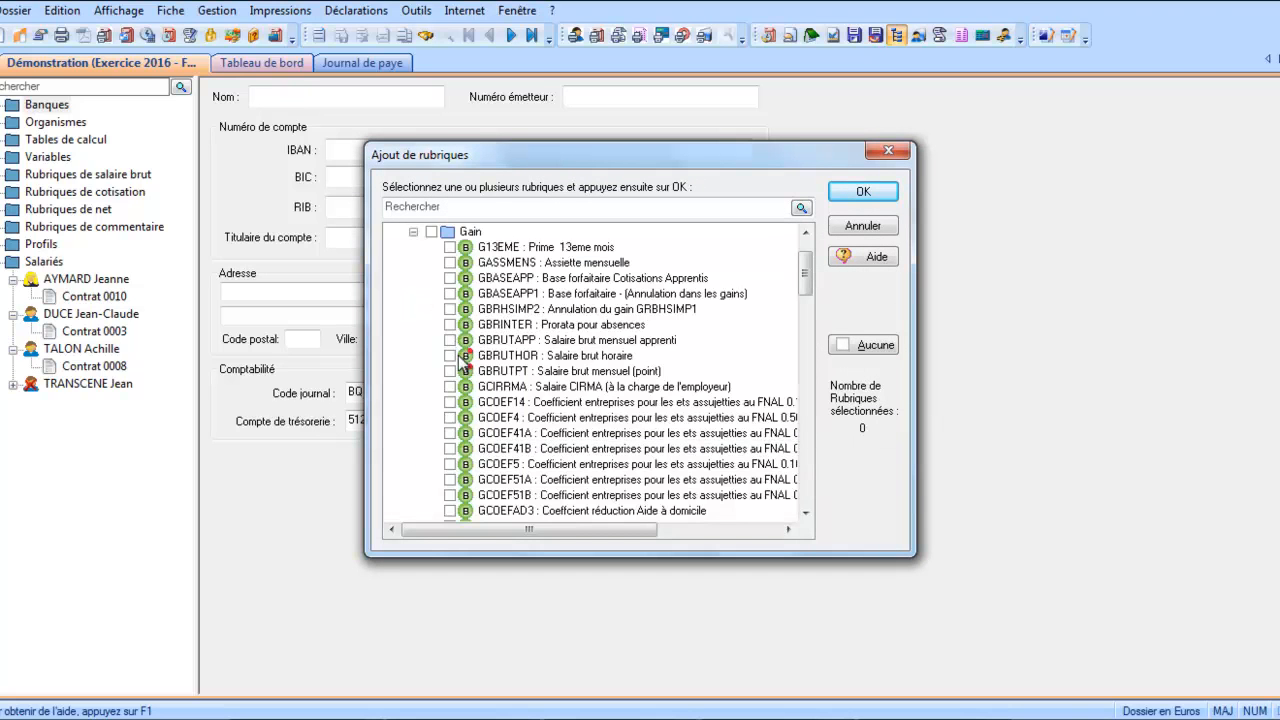
pyautogui.click(450, 246)
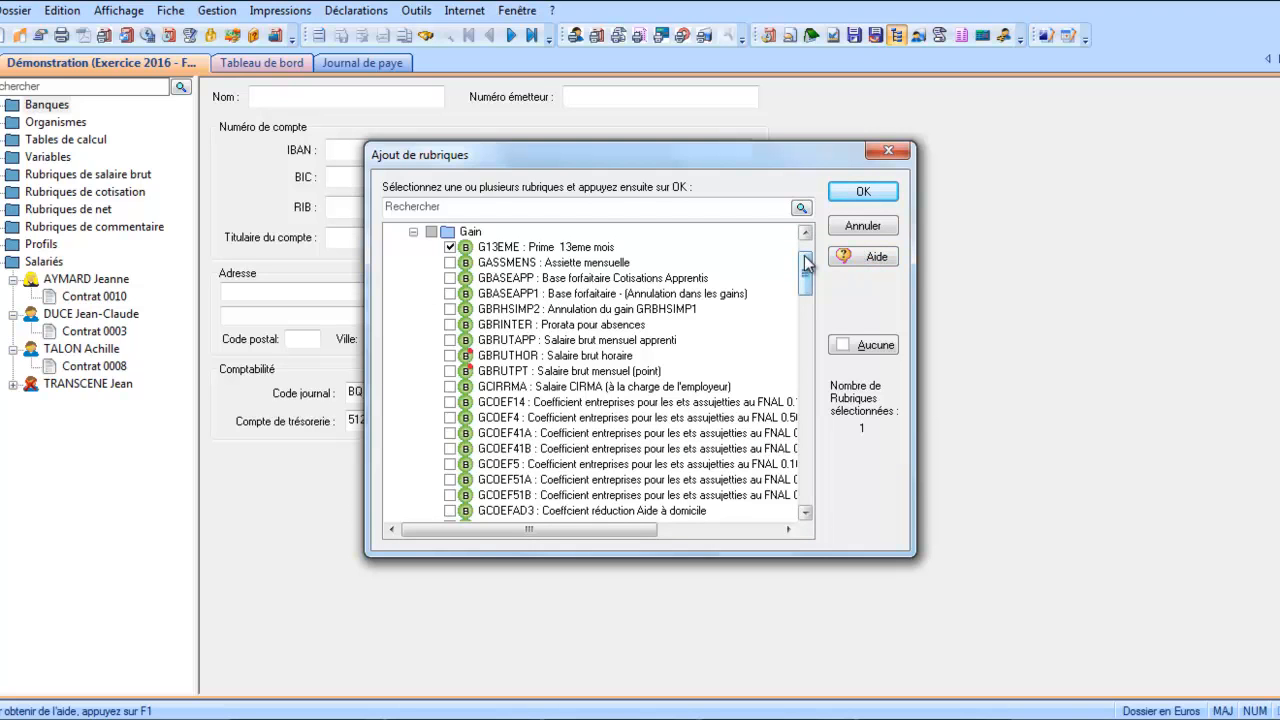
pyautogui.moveTo(805, 262); pyautogui.dragTo(808, 428)
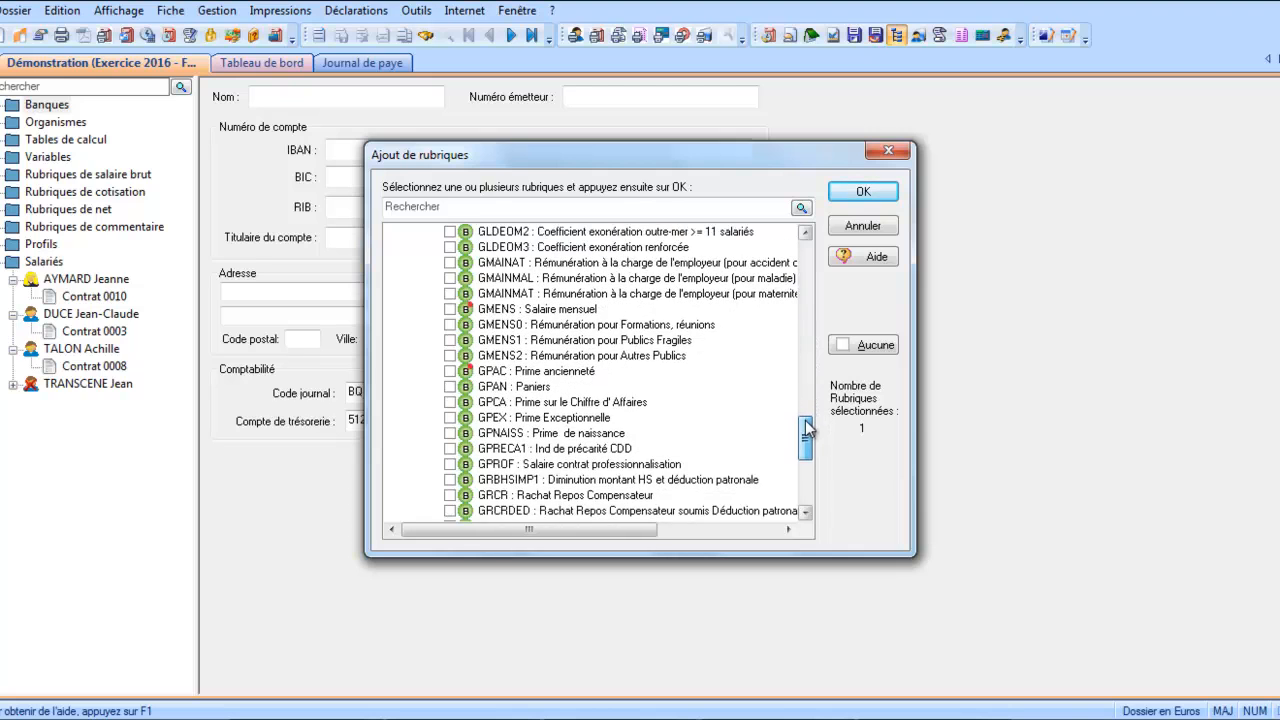
pyautogui.click(450, 371)
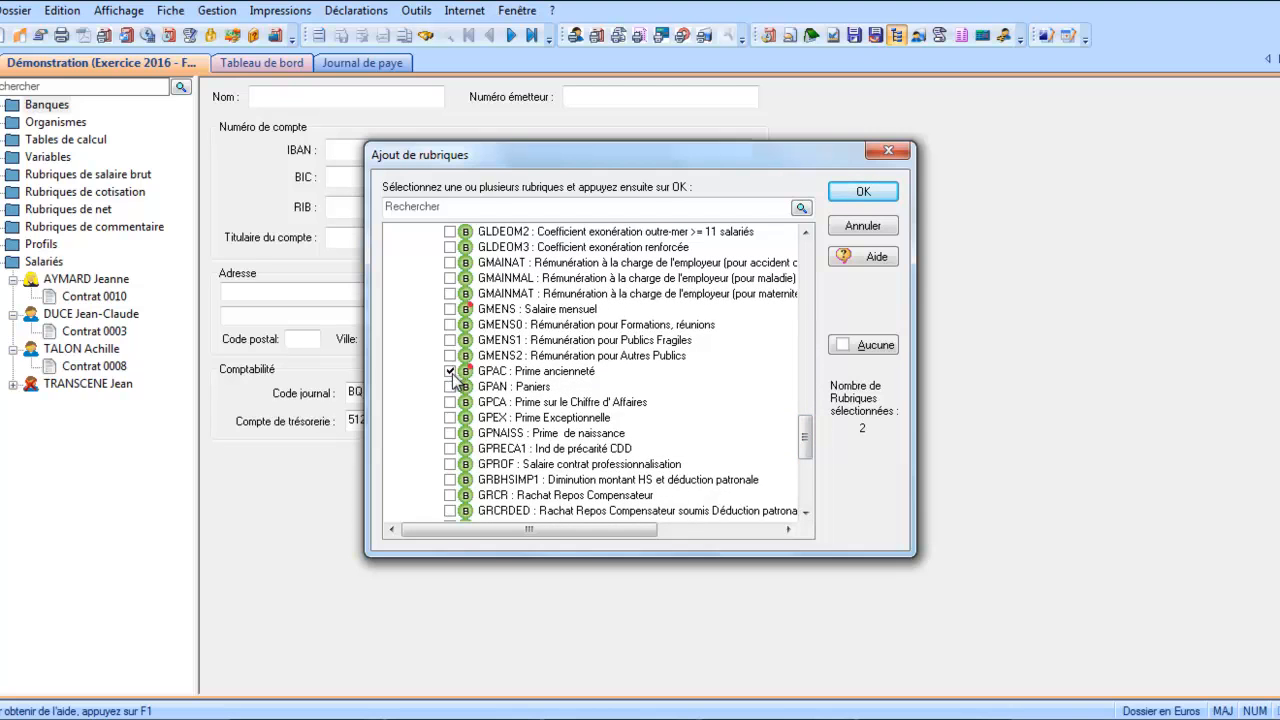
pyautogui.click(450, 402)
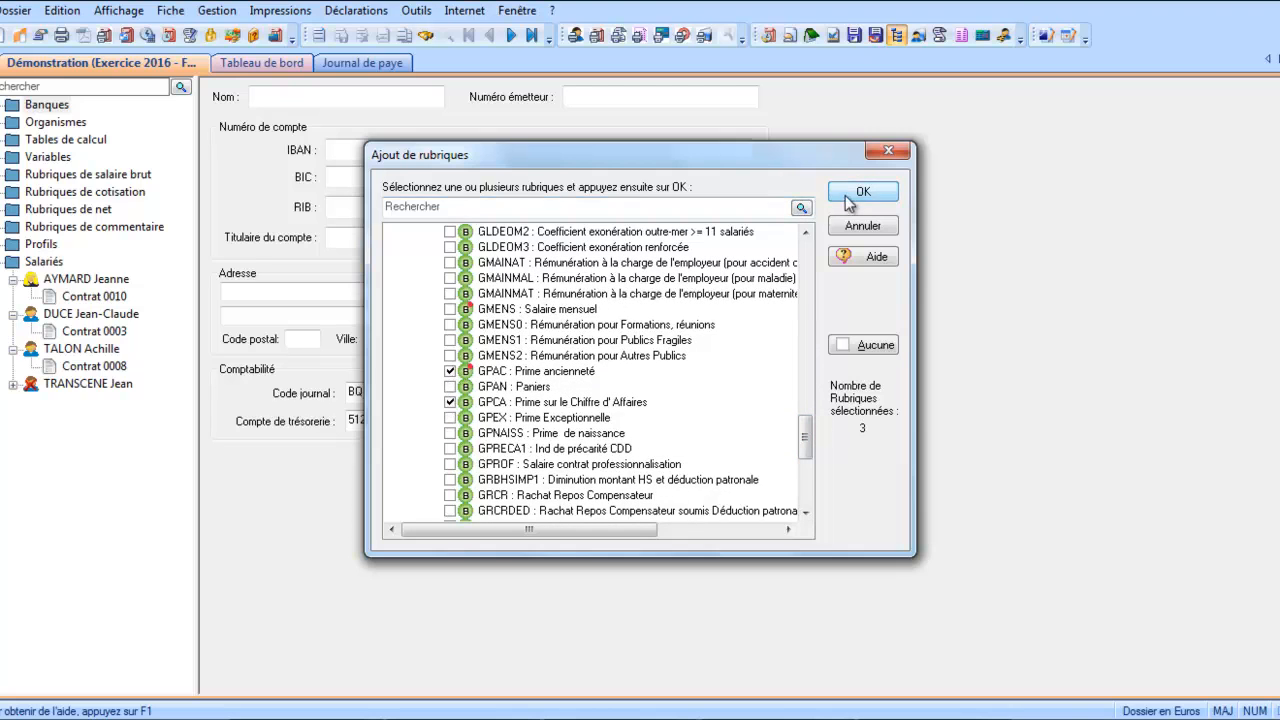
pyautogui.click(848, 198)
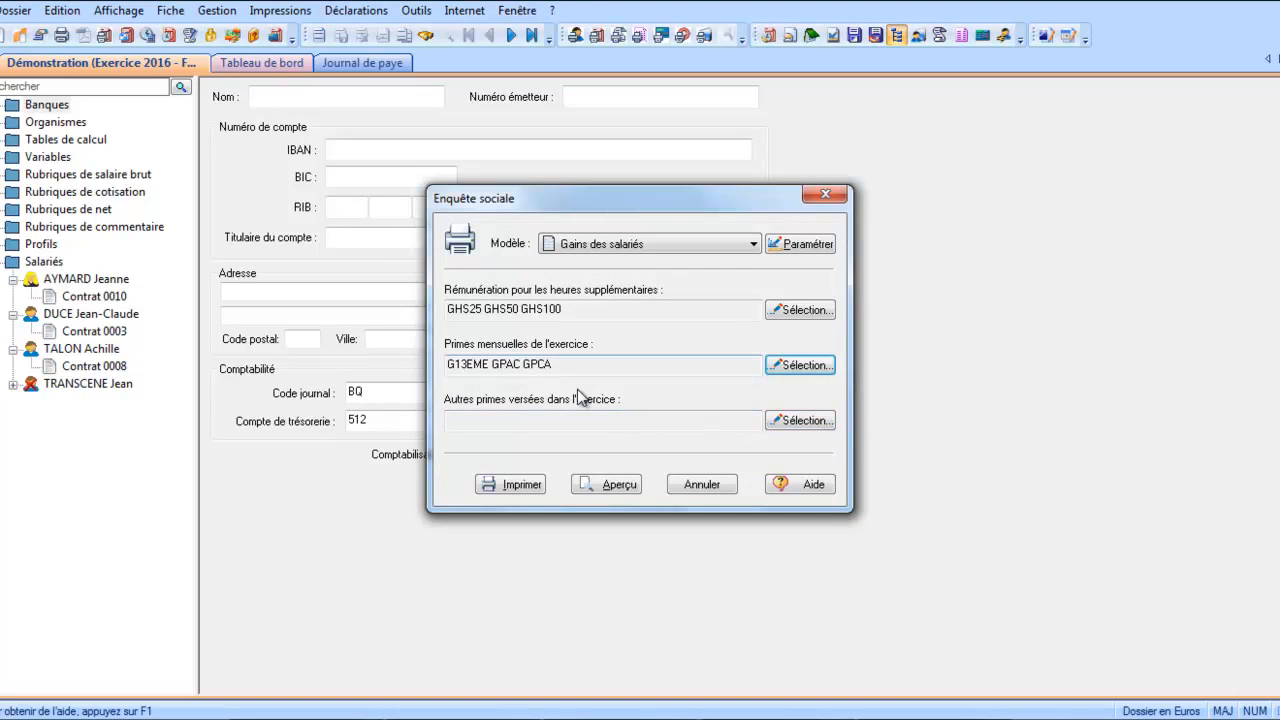
# Step: Preview the Gains des salariés survey without any autres primes items, examine the earnings by professional category, and close the preview
pyautogui.click(619, 484)
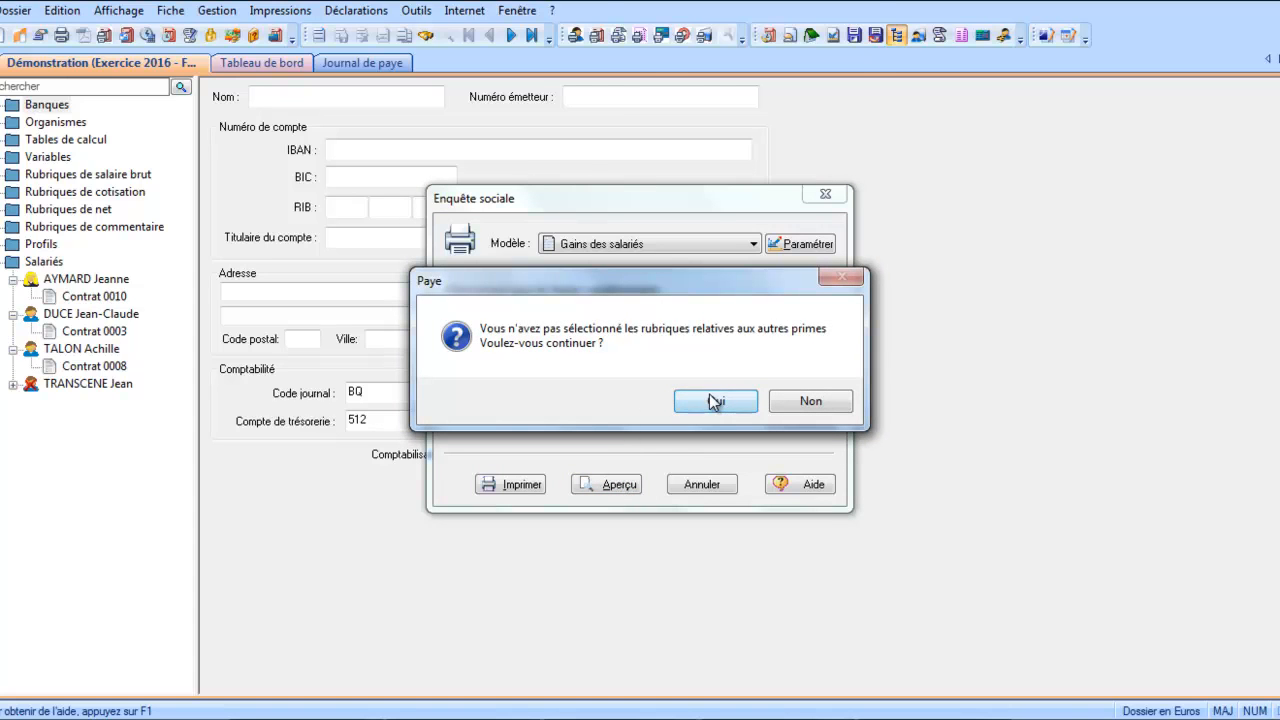
pyautogui.click(713, 401)
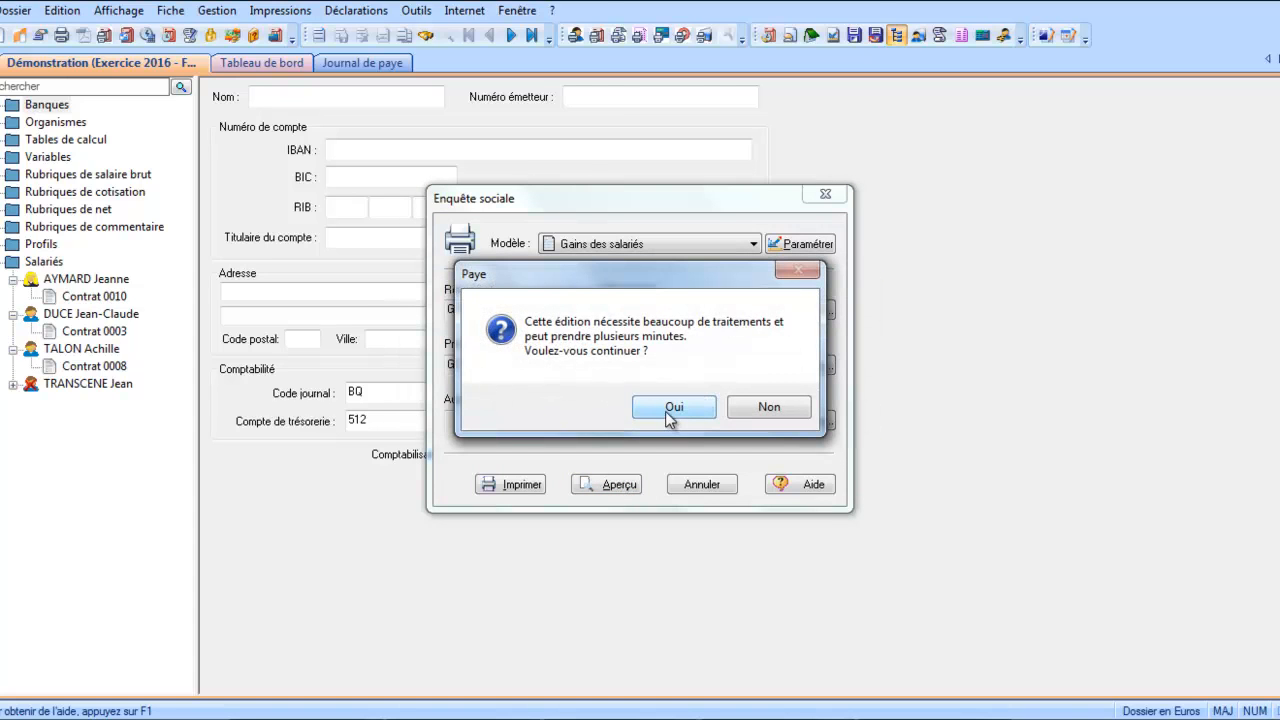
pyautogui.click(665, 408)
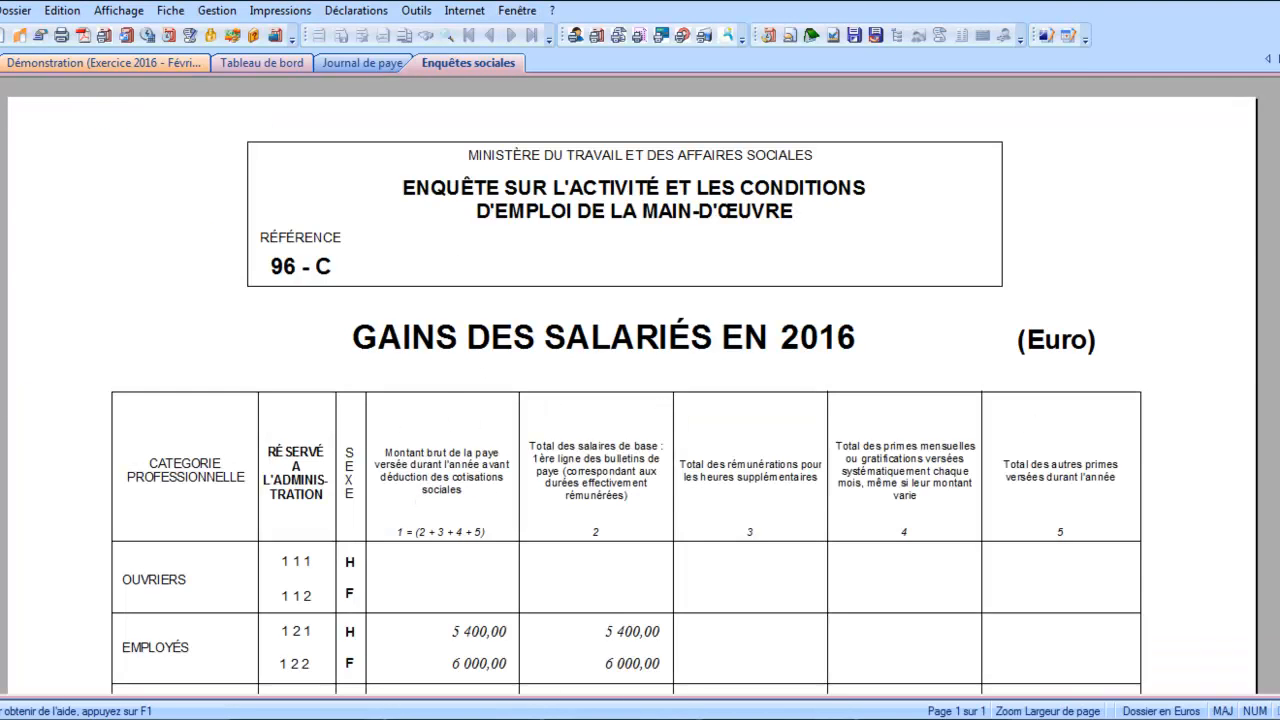
pyautogui.scroll(-3, 630, 390)
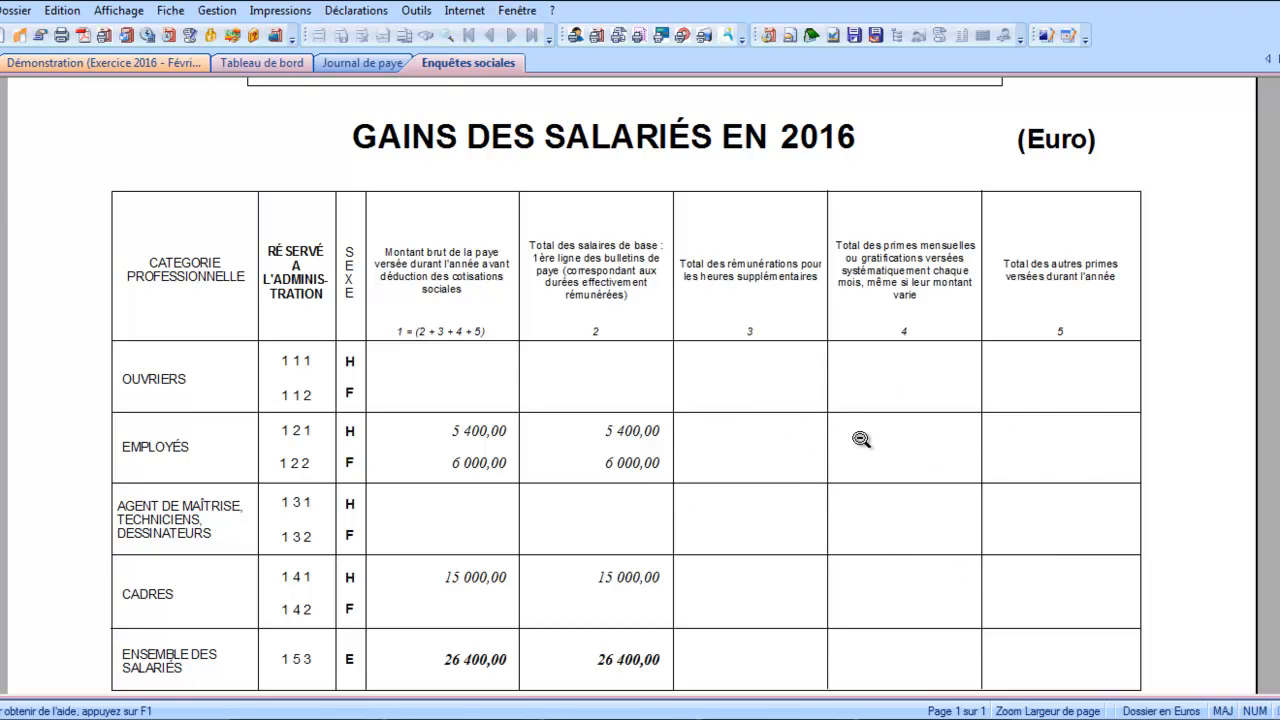
pyautogui.scroll(-2, 640, 380)
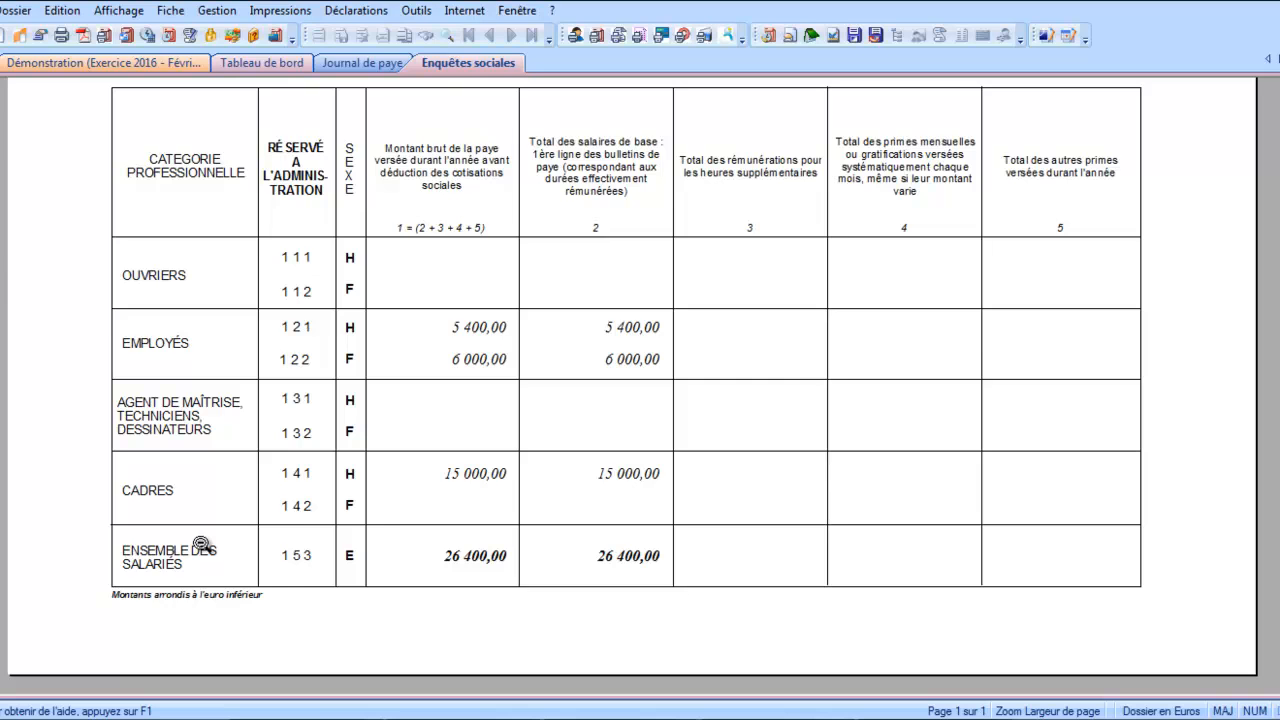
pyautogui.click(1266, 86)
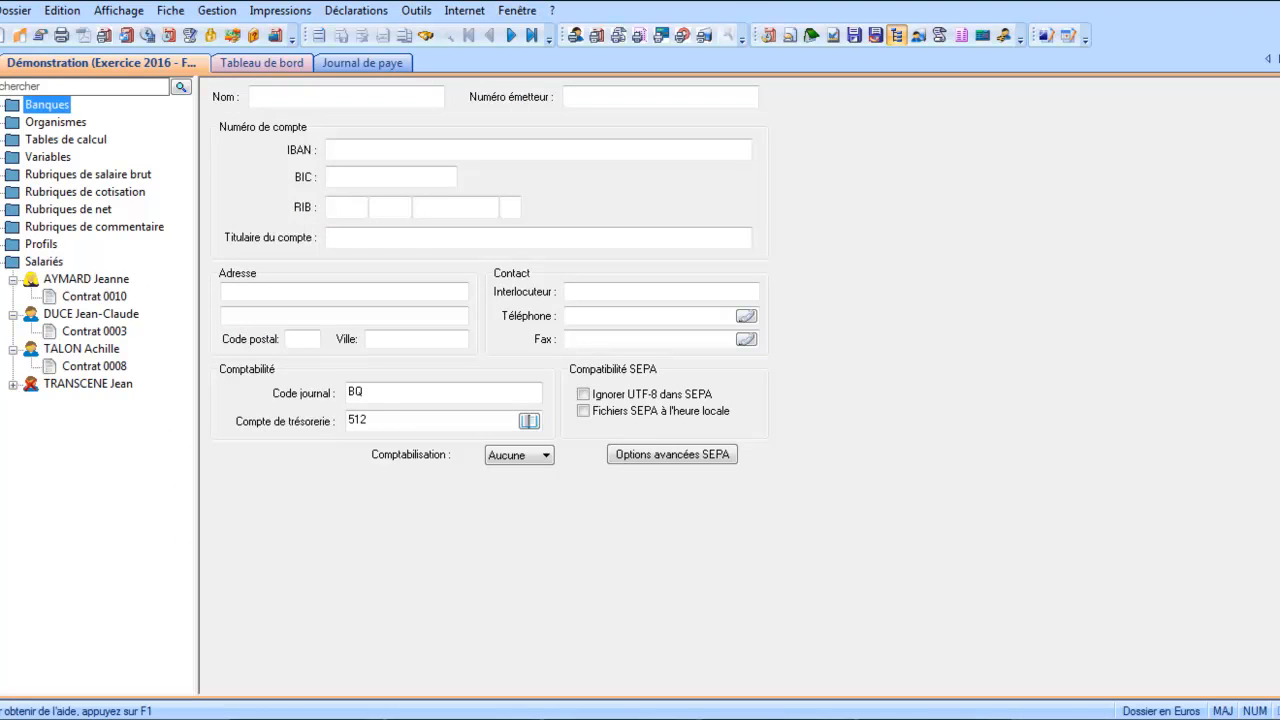
# Step: Display the list of available payroll printouts
pyautogui.click(283, 12)
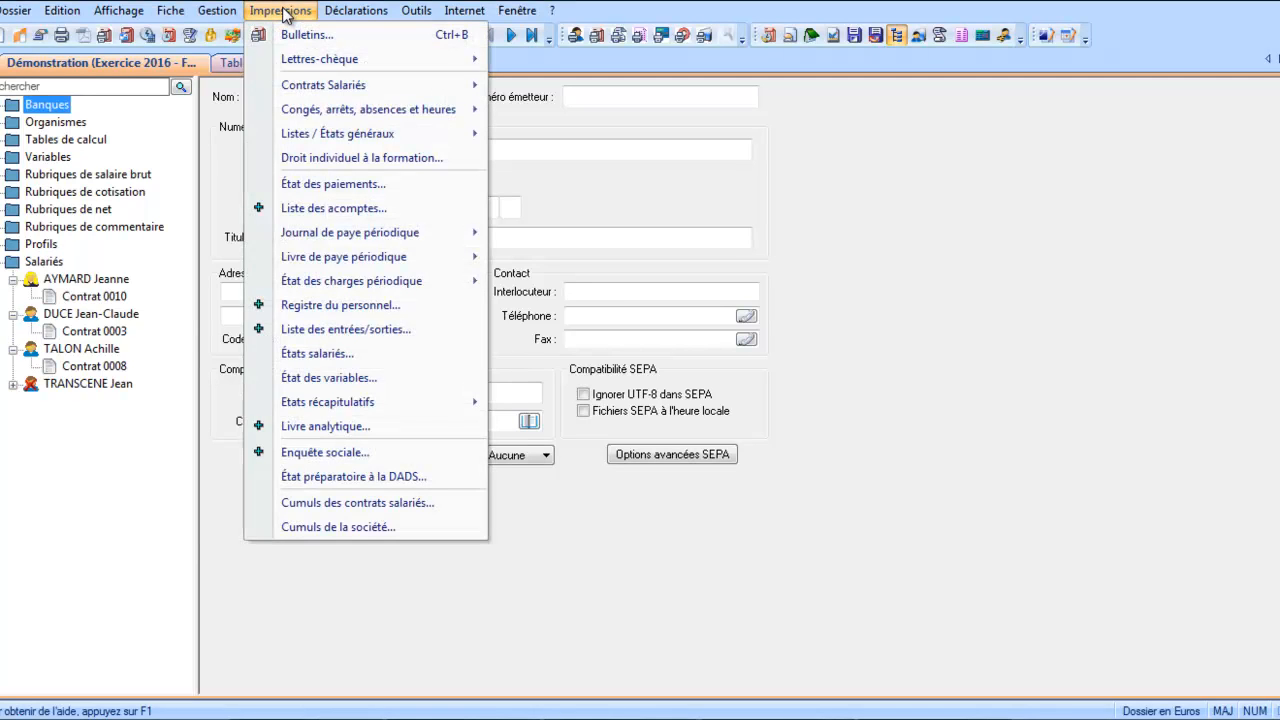